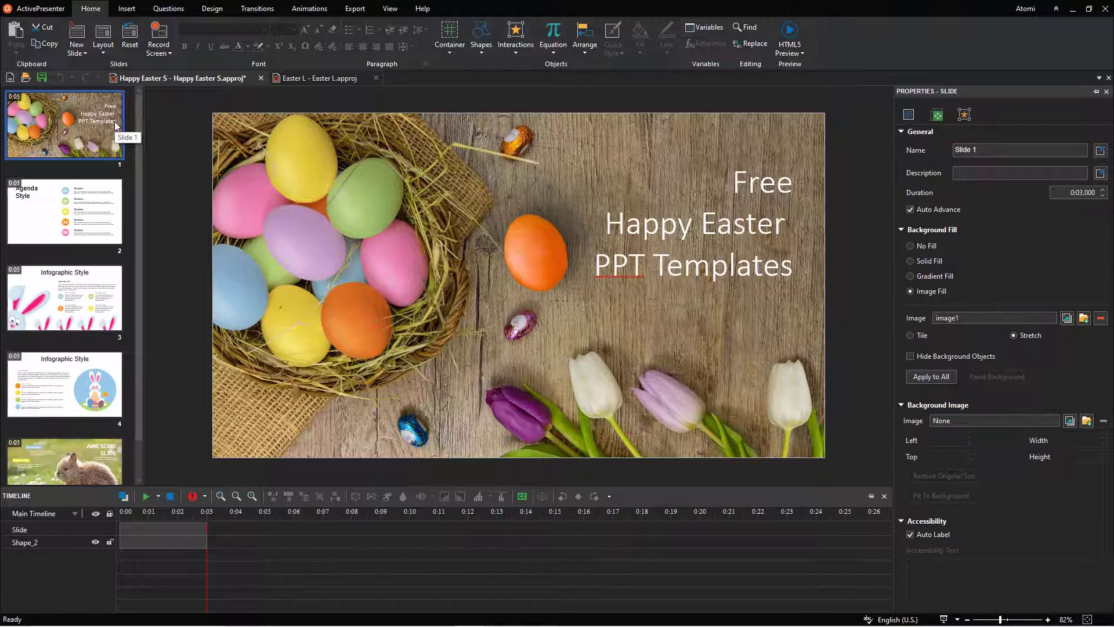
# - Select slides 2 through 5 of Happy Easter S as a continuous range
pyautogui.keyDown('shift'); pyautogui.click(83, 465); pyautogui.keyUp('shift')
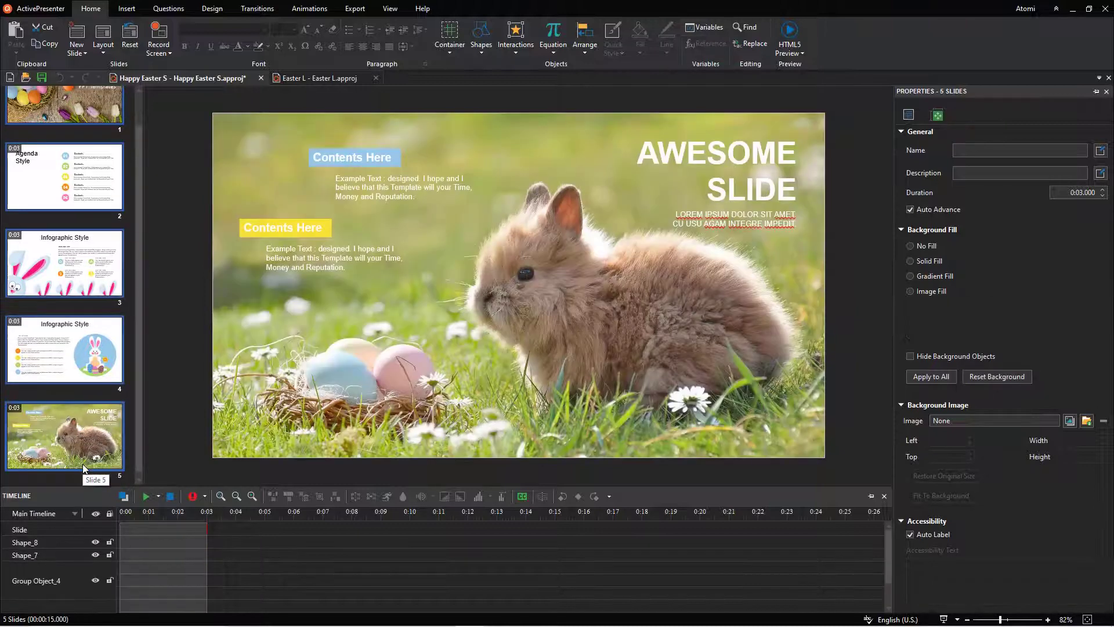
pyautogui.moveTo(136, 443); pyautogui.dragTo(145, 385)
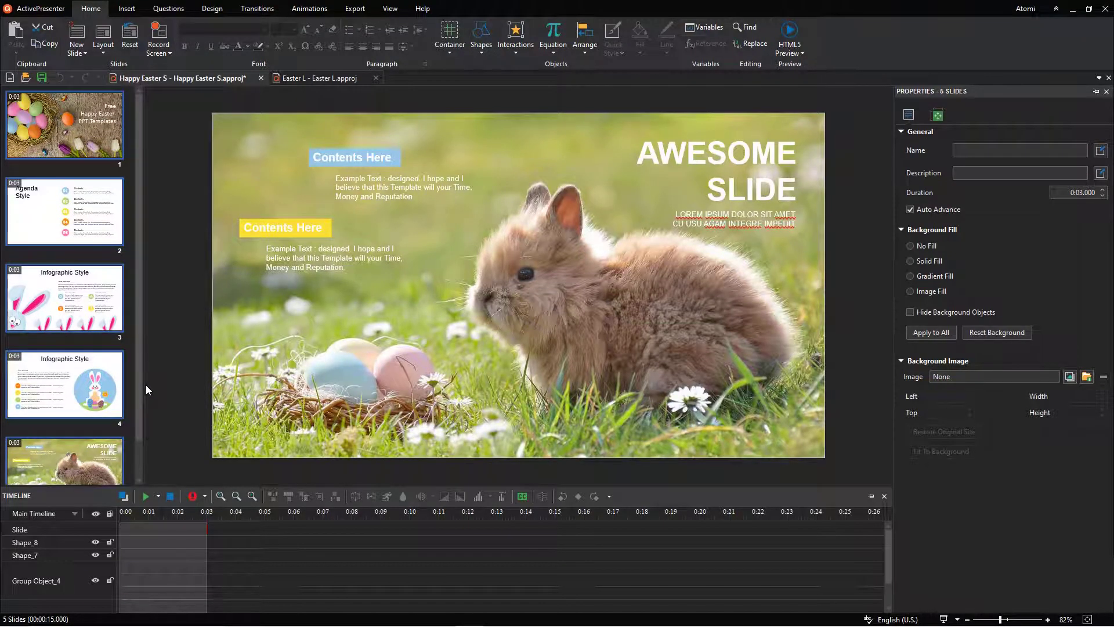
pyautogui.click(90, 208)
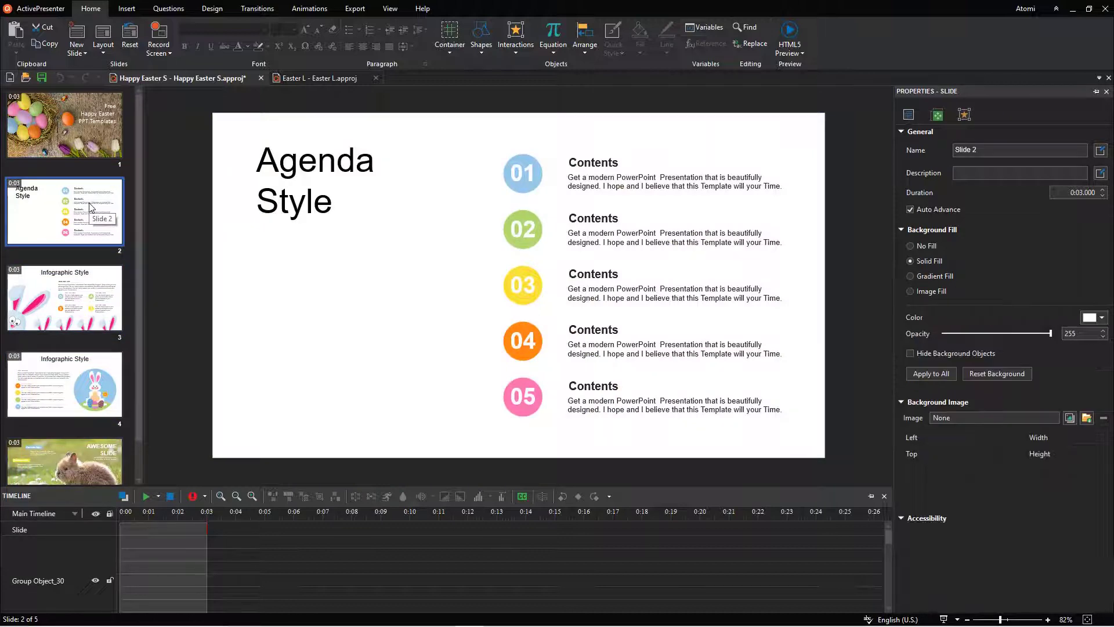
pyautogui.hotkey('shift', 'Down')
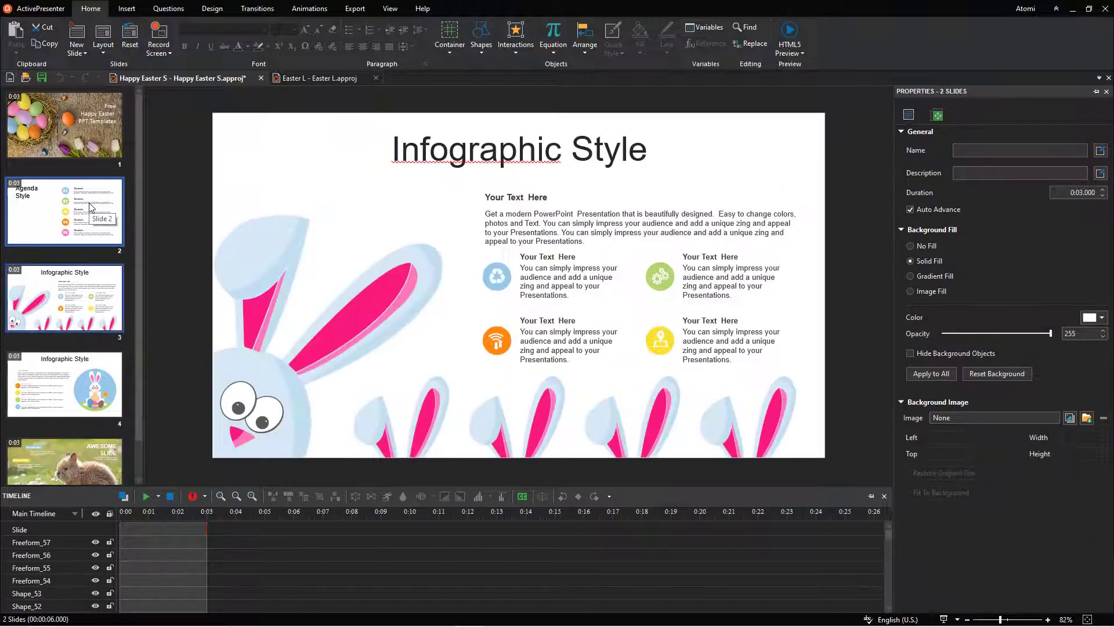
pyautogui.hotkey('shift', 'Down')
pyautogui.hotkey('shift', 'Down')
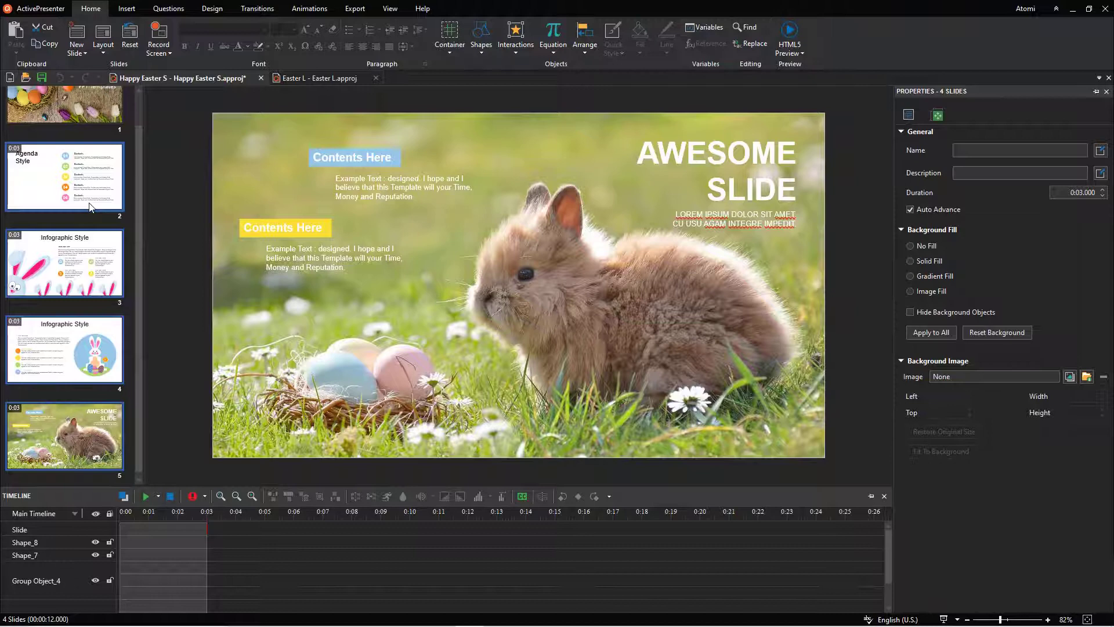
# - Select the title slide, then add slides 3 and 5 to the selection
pyautogui.click(102, 112)
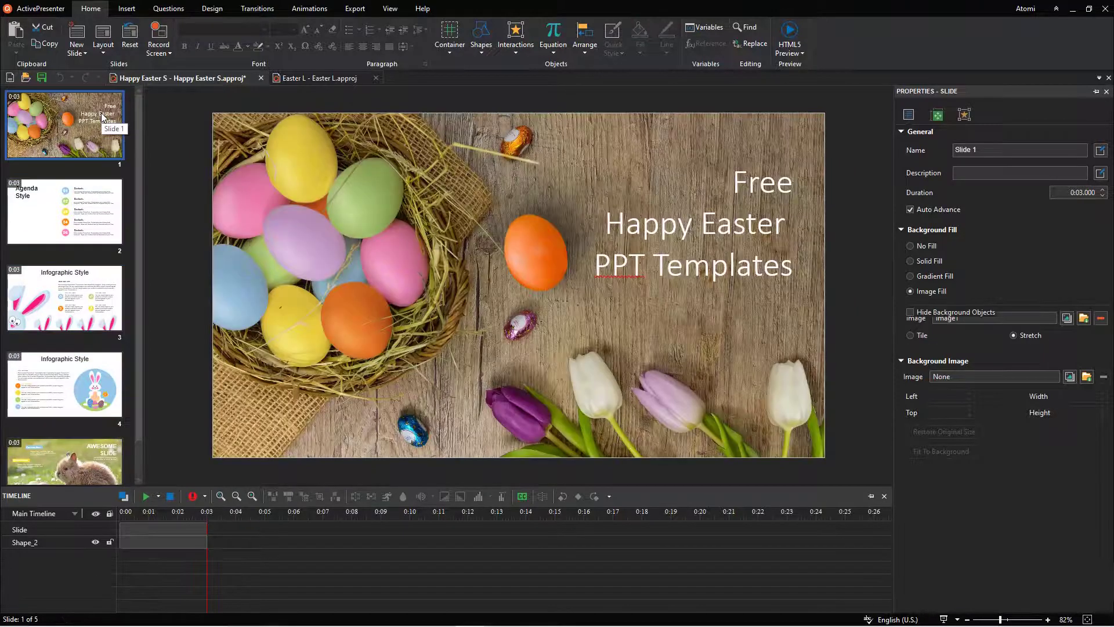
pyautogui.keyDown('ctrl'); pyautogui.click(94, 290); pyautogui.keyUp('ctrl')
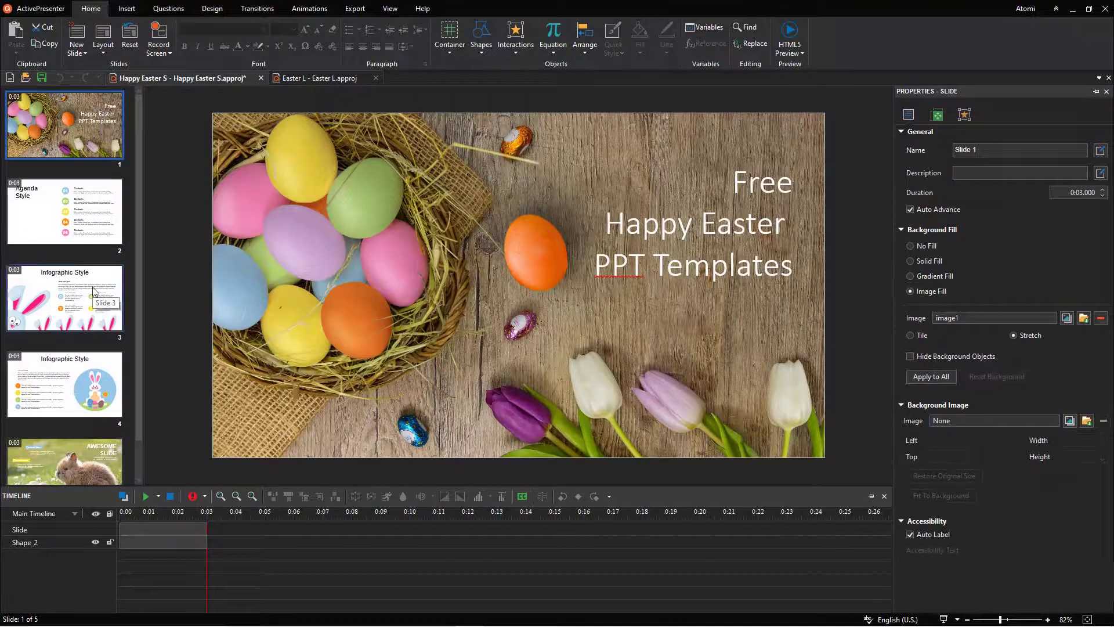
pyautogui.keyDown('ctrl'); pyautogui.click(103, 454); pyautogui.keyUp('ctrl')
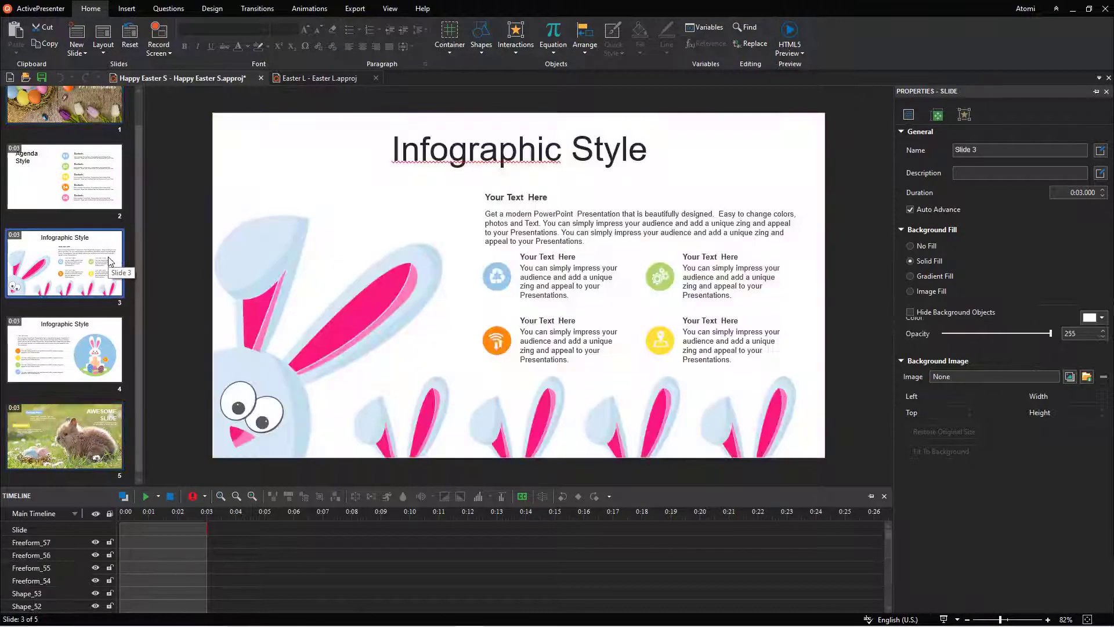
# - Copy Infographic Style slide 3 with Home > Copy and its right-click Copy
pyautogui.click(110, 261)
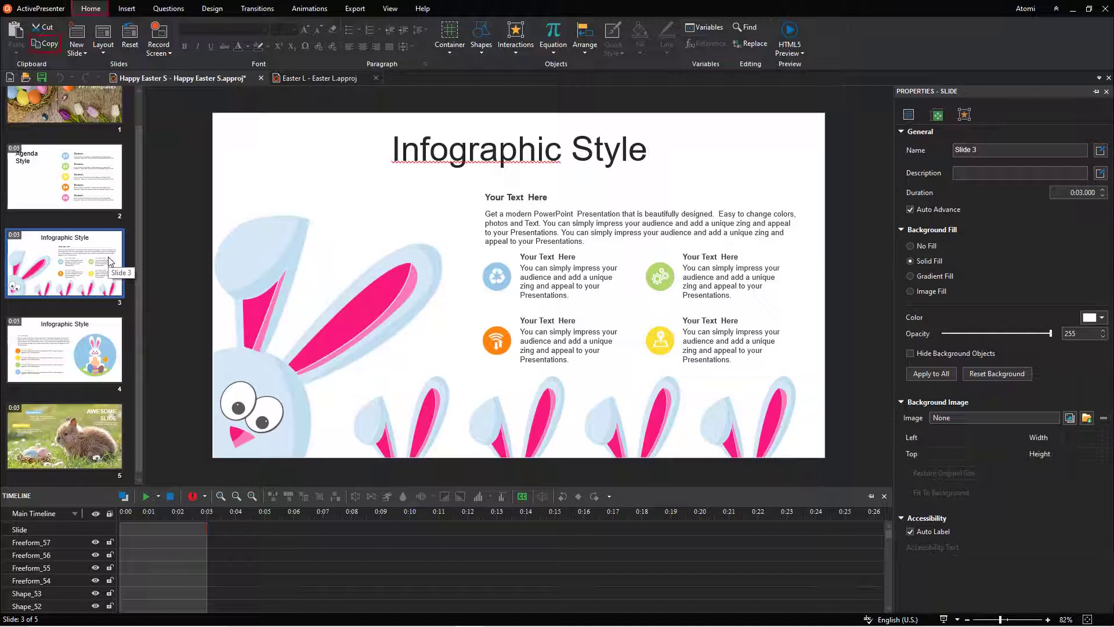
pyautogui.click(52, 50)
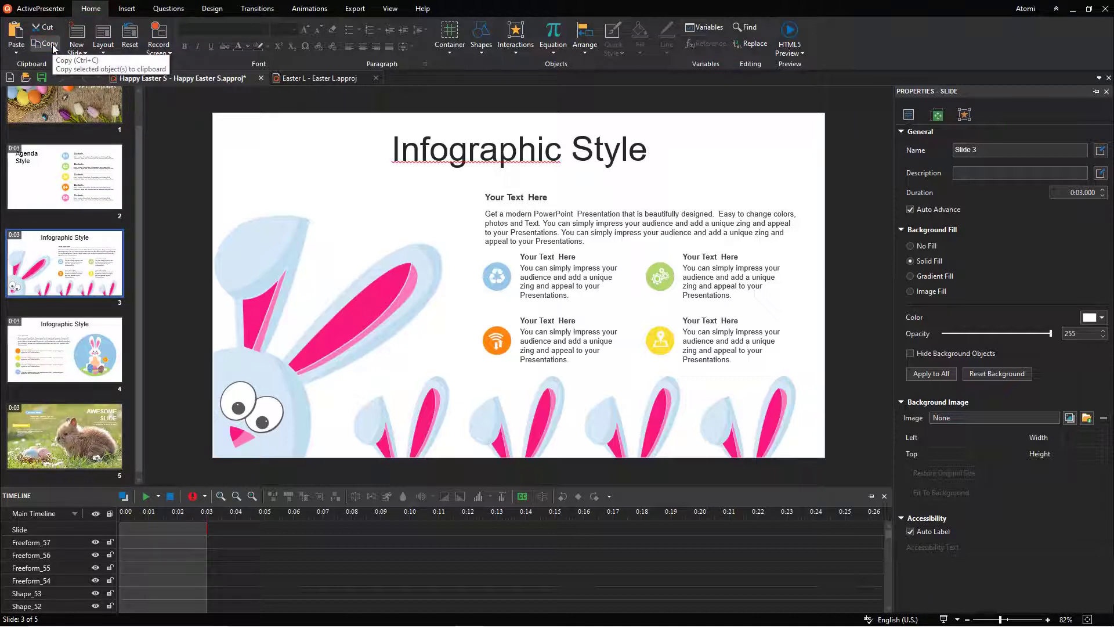
pyautogui.rightClick(97, 253)
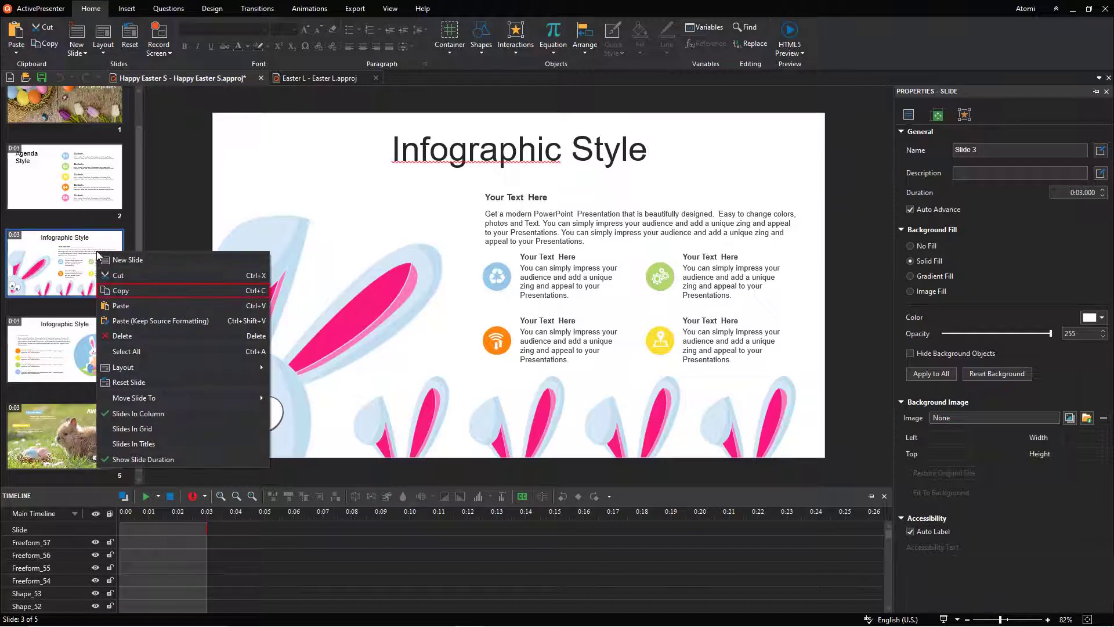
pyautogui.click(120, 291)
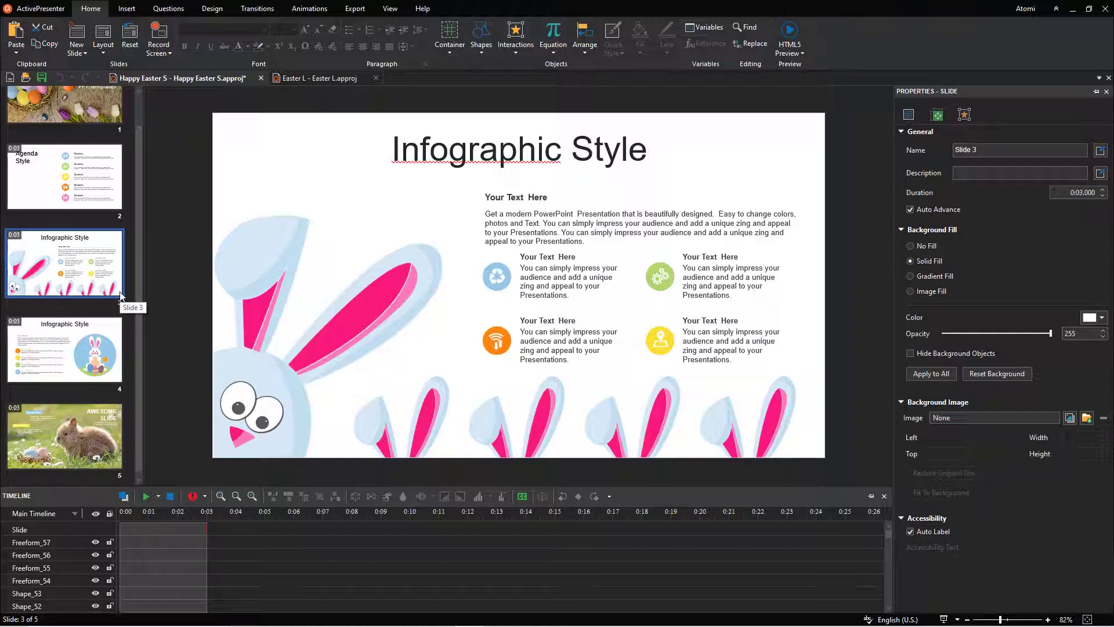
# - Paste the Infographic Style slide plainly, with Use Destination Theme, and with Keep Source Formatting
pyautogui.hotkey('ctrl', 'v')
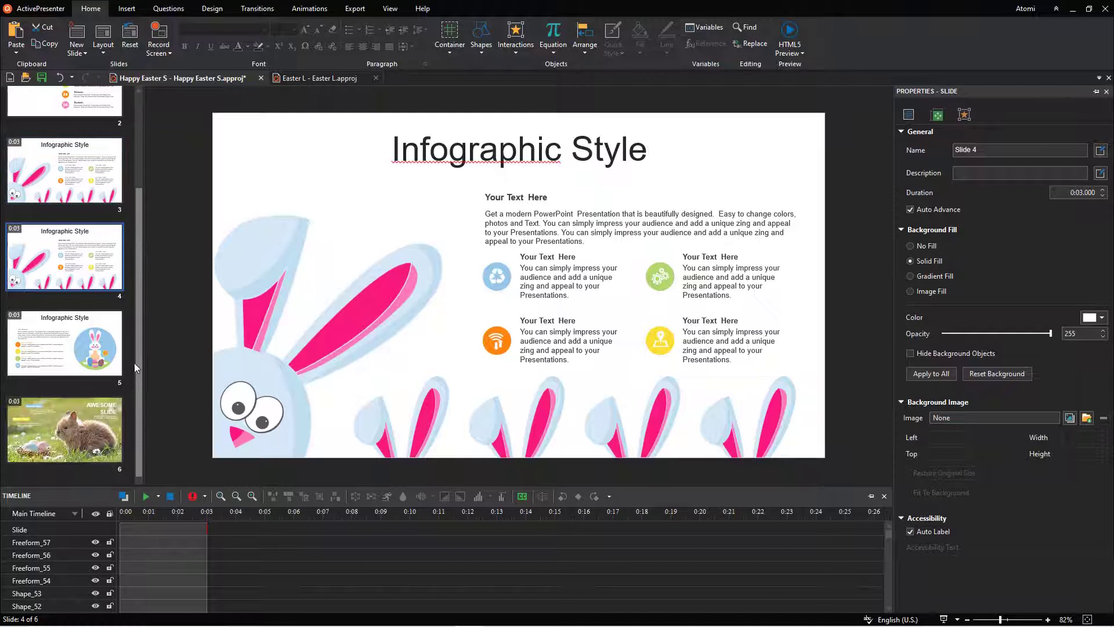
pyautogui.click(20, 37)
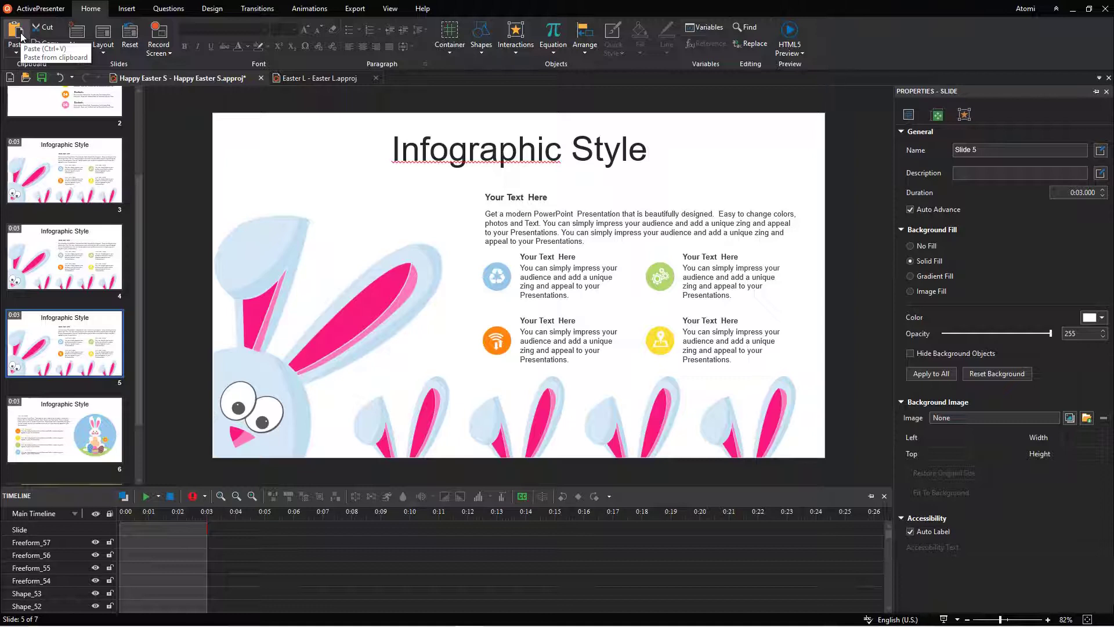
pyautogui.click(16, 53)
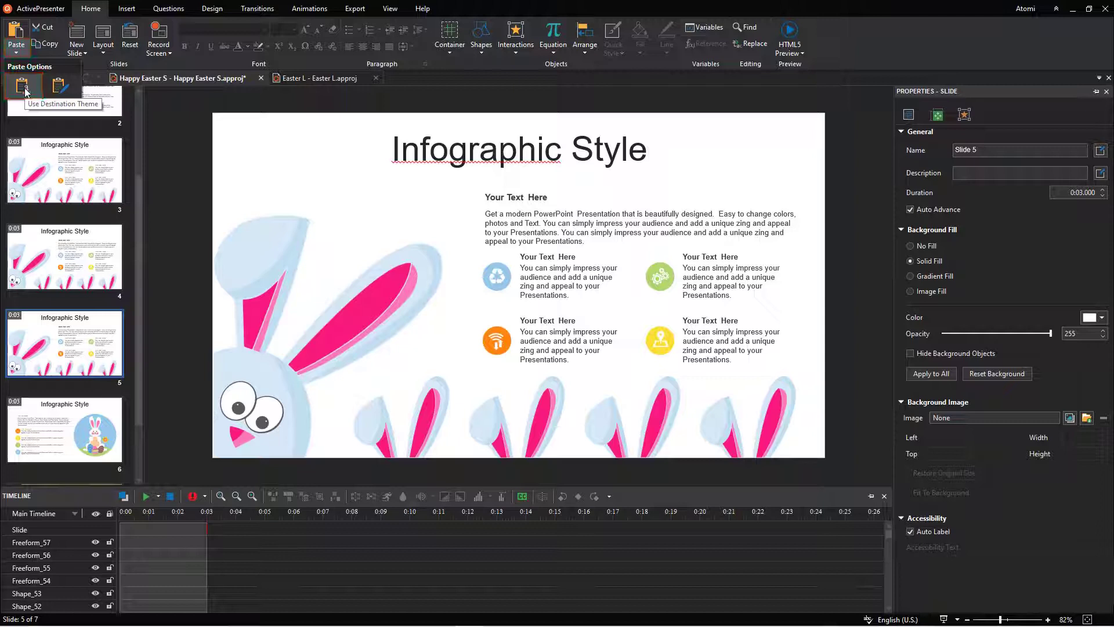
pyautogui.click(25, 91)
pyautogui.click(16, 50)
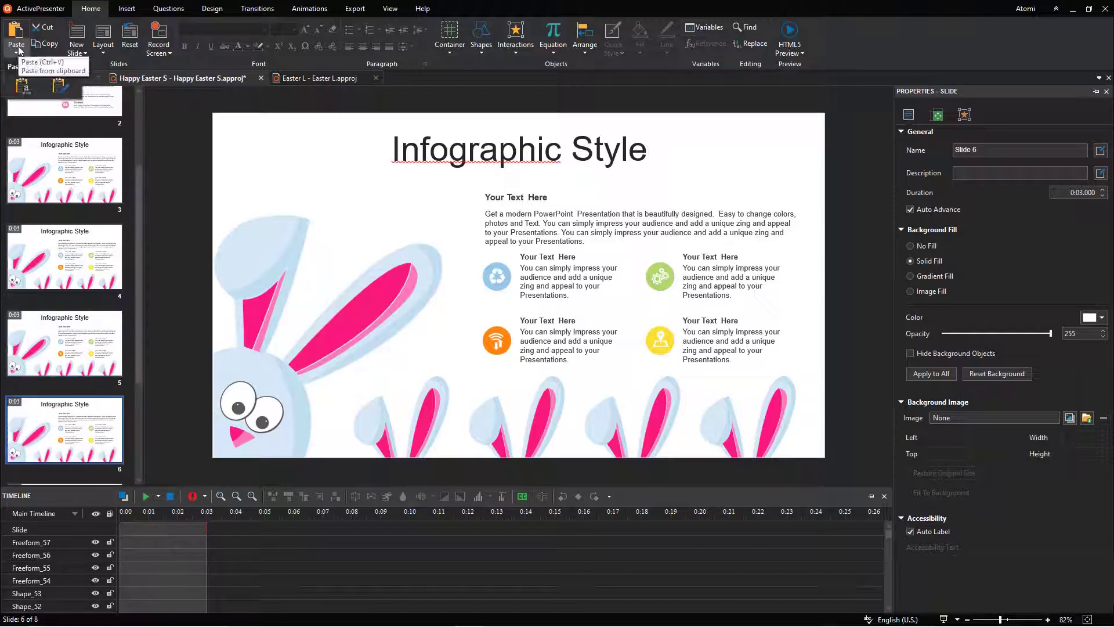
pyautogui.click(57, 87)
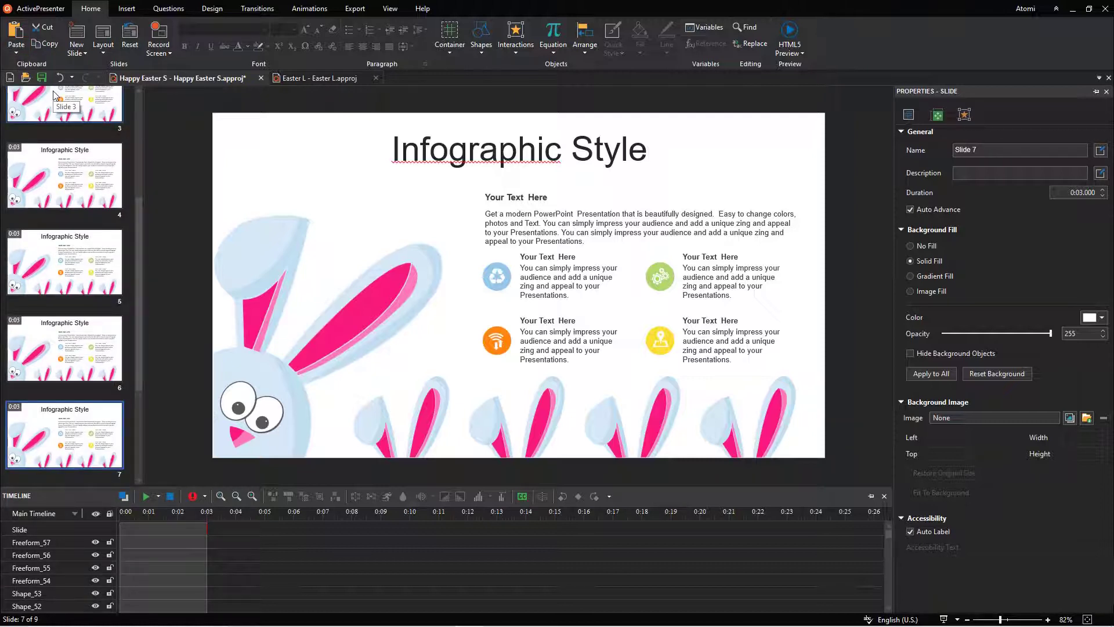
pyautogui.moveTo(137, 373); pyautogui.dragTo(139, 470)
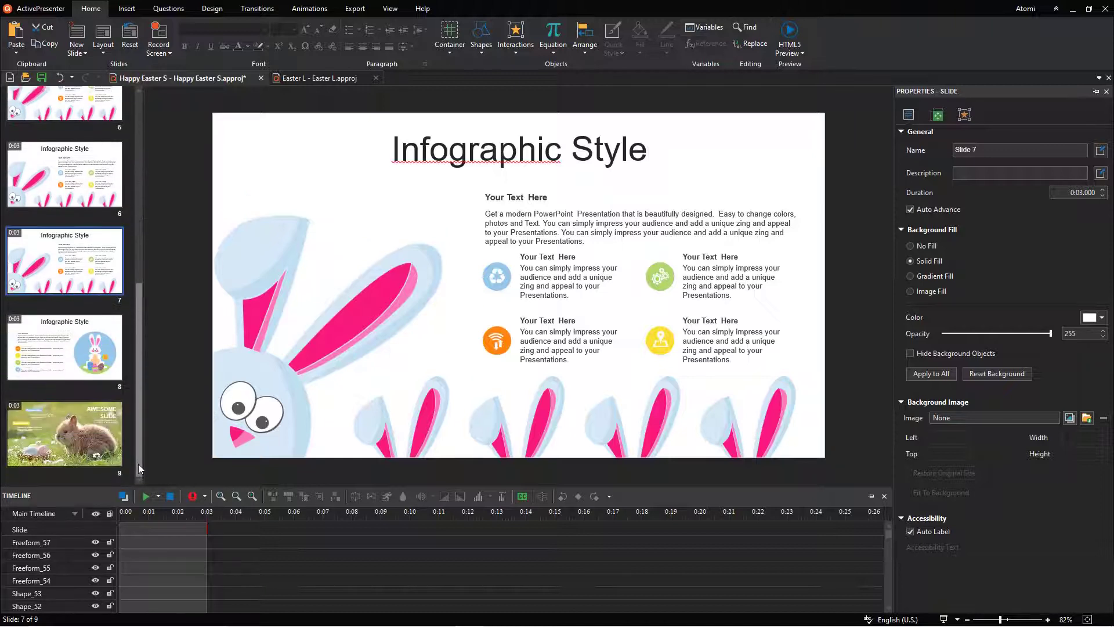
# - Paste Infographic Style copies after slides 7 and 8, the second keeping source formatting
pyautogui.rightClick(100, 262)
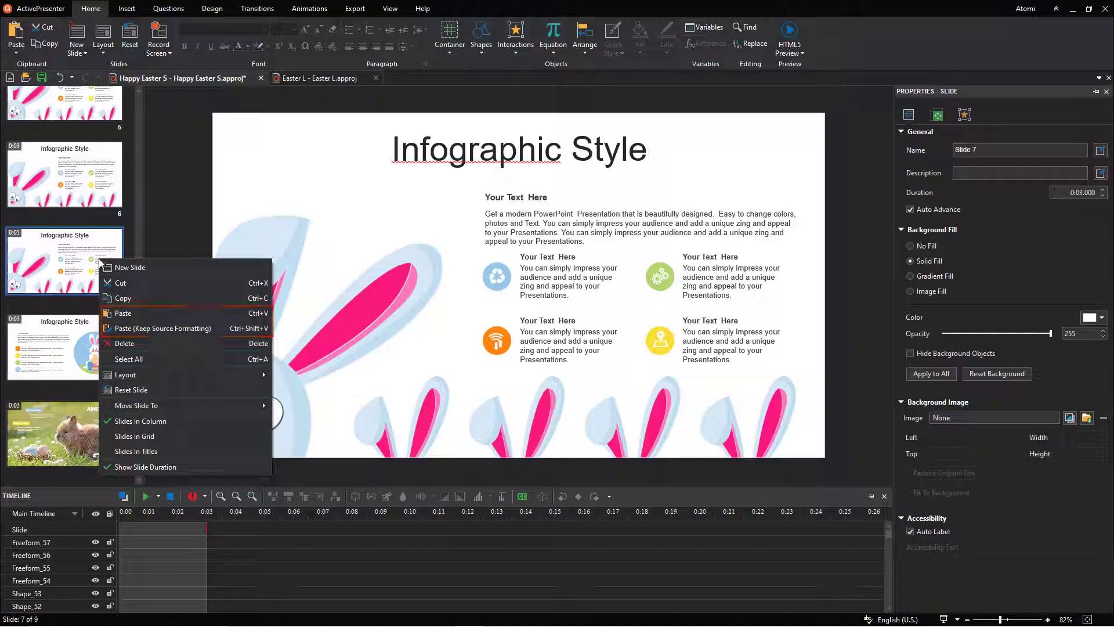
pyautogui.click(133, 314)
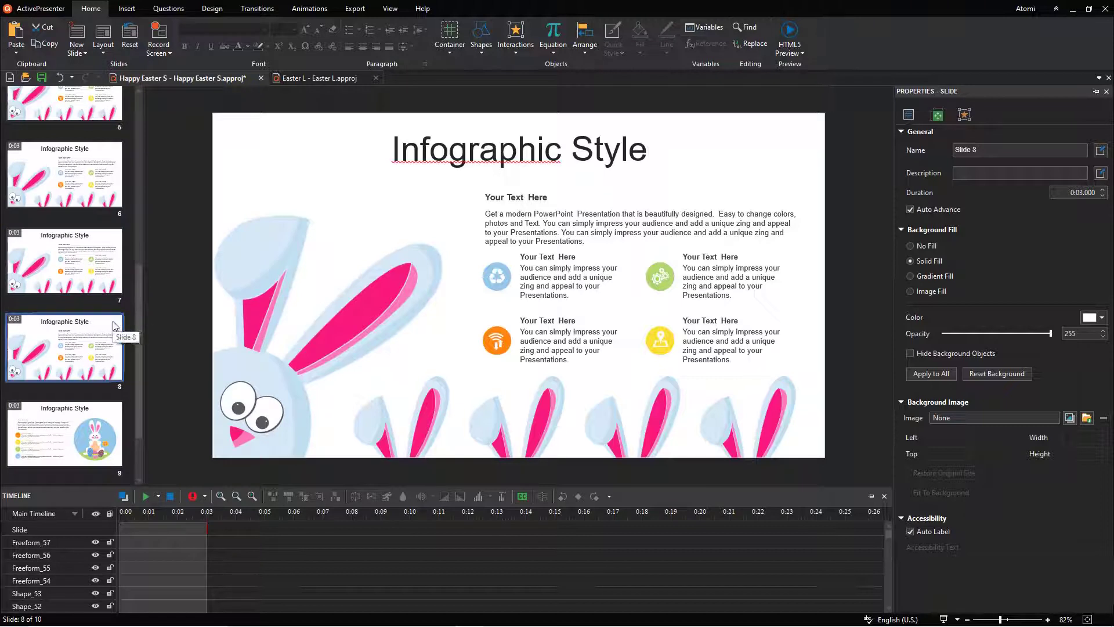
pyautogui.rightClick(113, 326)
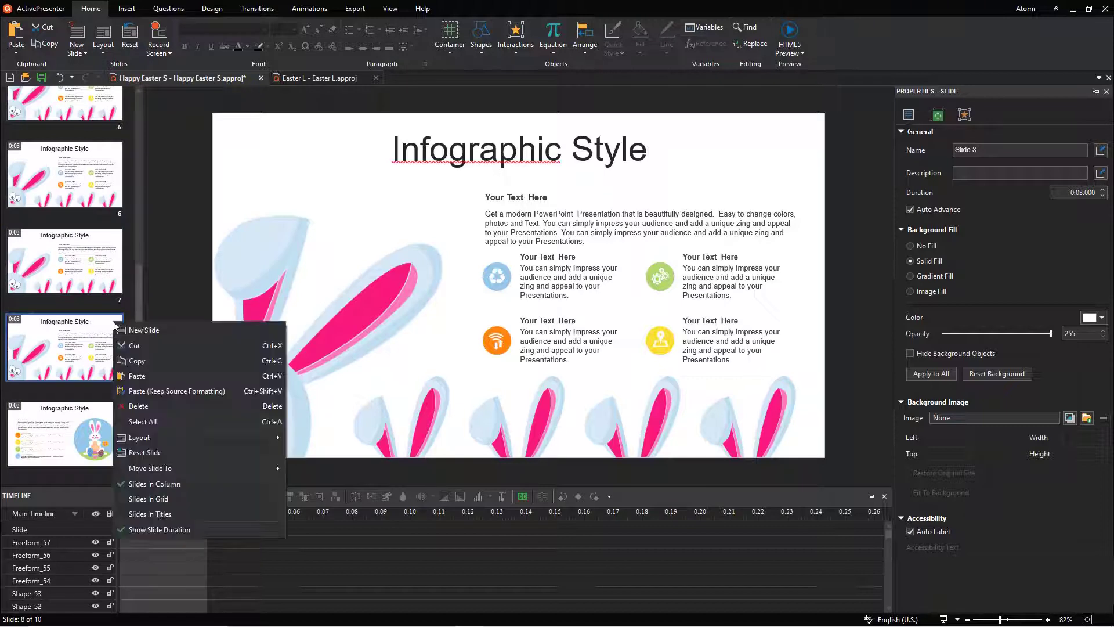
pyautogui.click(150, 392)
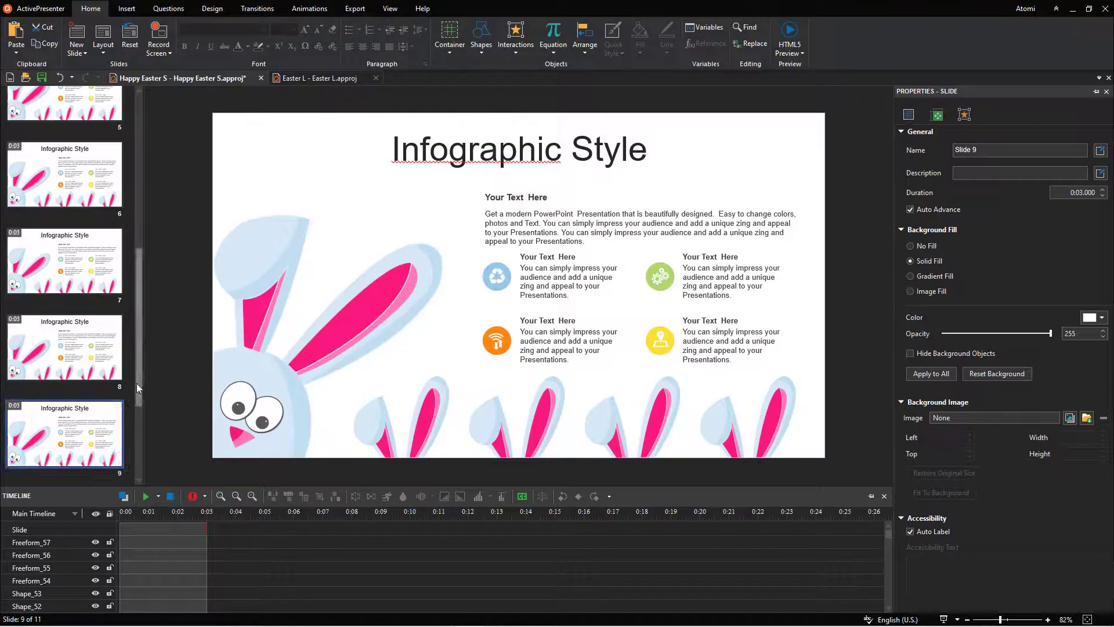
pyautogui.moveTo(137, 384); pyautogui.dragTo(153, 268)
# - Select the Infographic Style slides from slide 3 down to slide 6
pyautogui.click(111, 214)
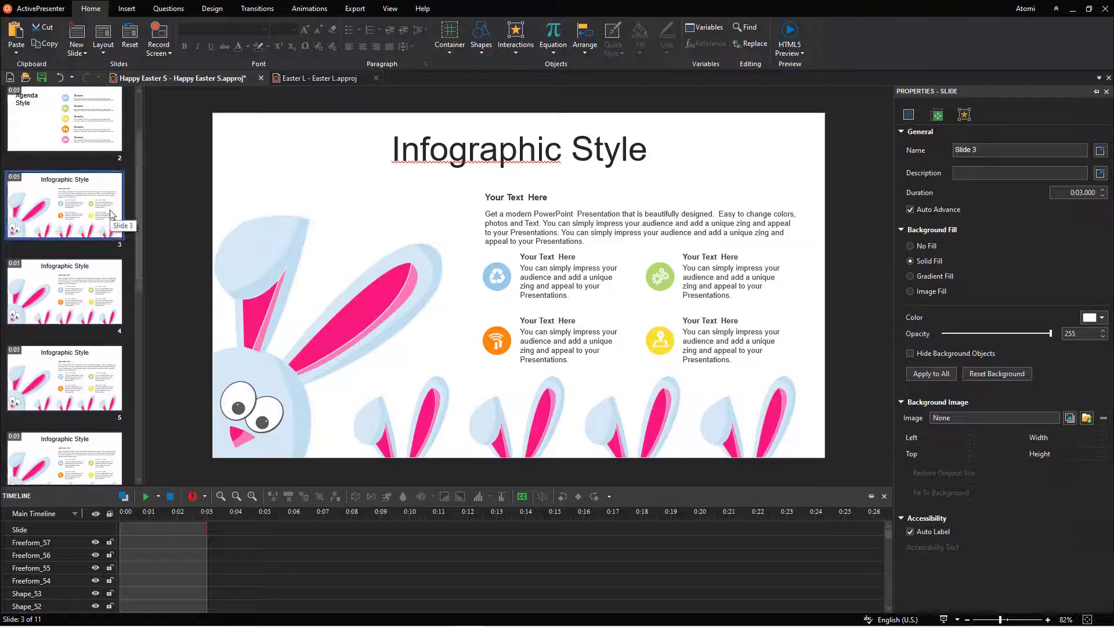
pyautogui.press('Down')
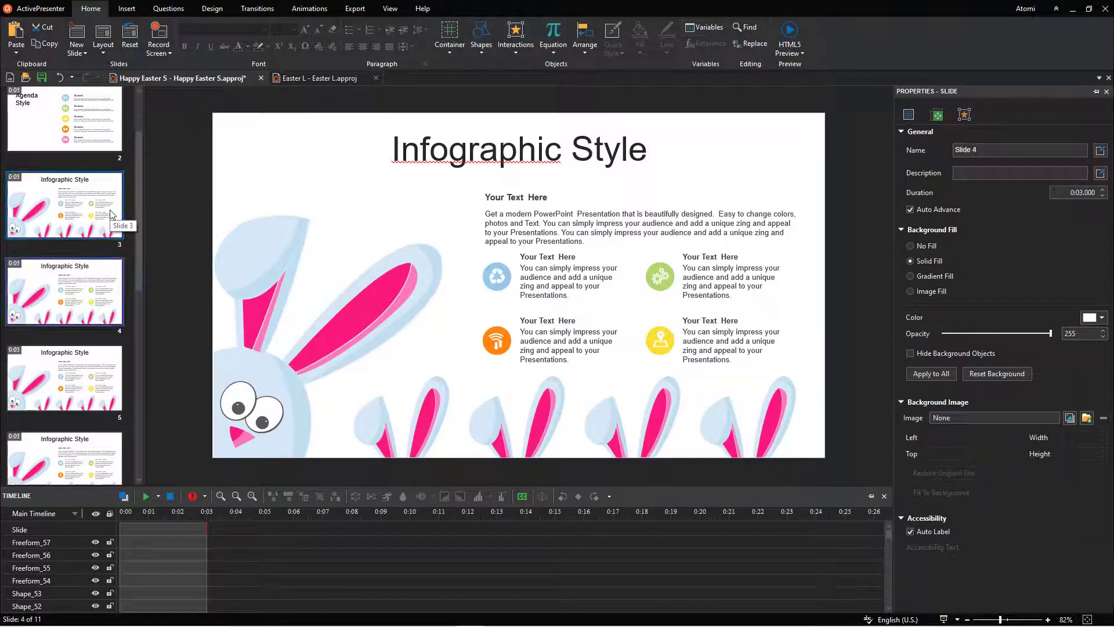
pyautogui.press('Down')
pyautogui.press('Down')
pyautogui.press('Down')
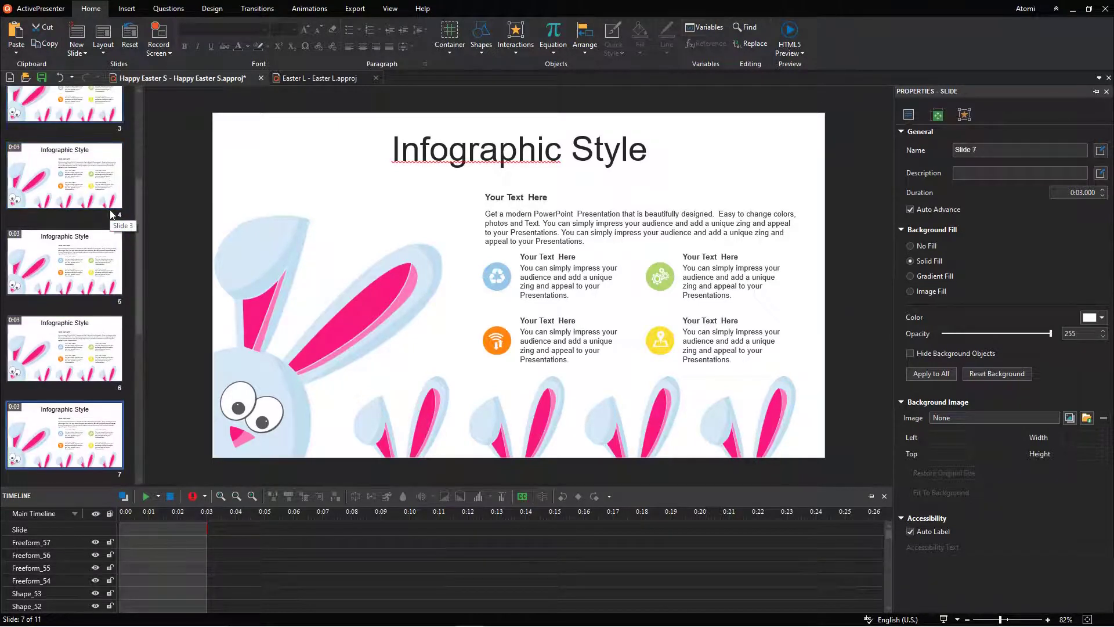
pyautogui.press('Down')
pyautogui.press('Down')
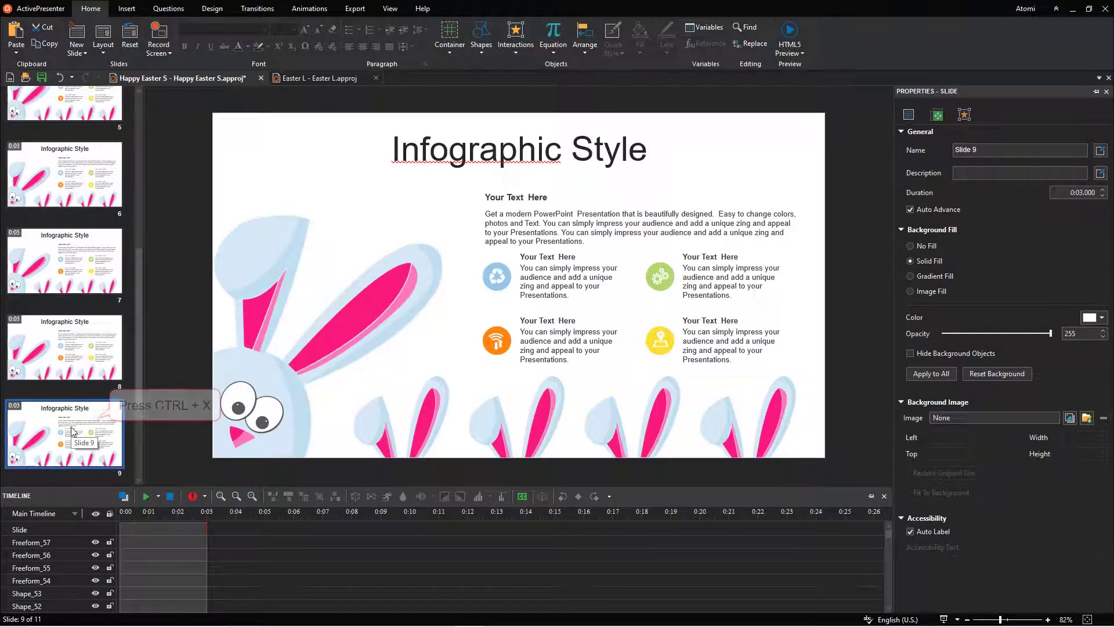
# - Cut the last two bunny-ears slides, 9 and 8, out of the deck
pyautogui.hotkey('ctrl', 'x')
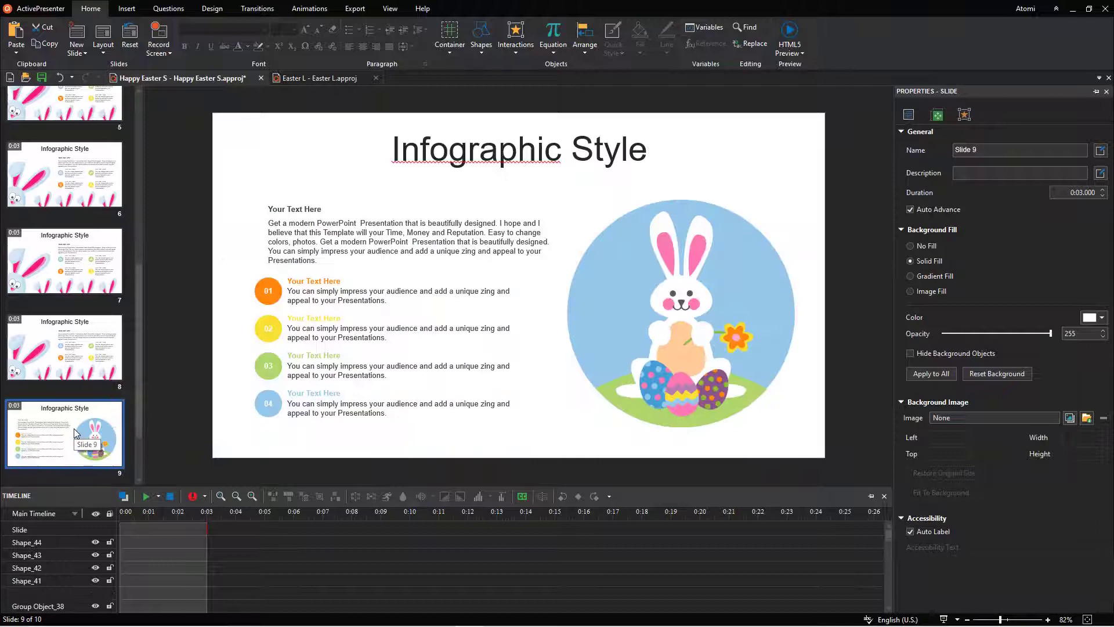
pyautogui.click(82, 361)
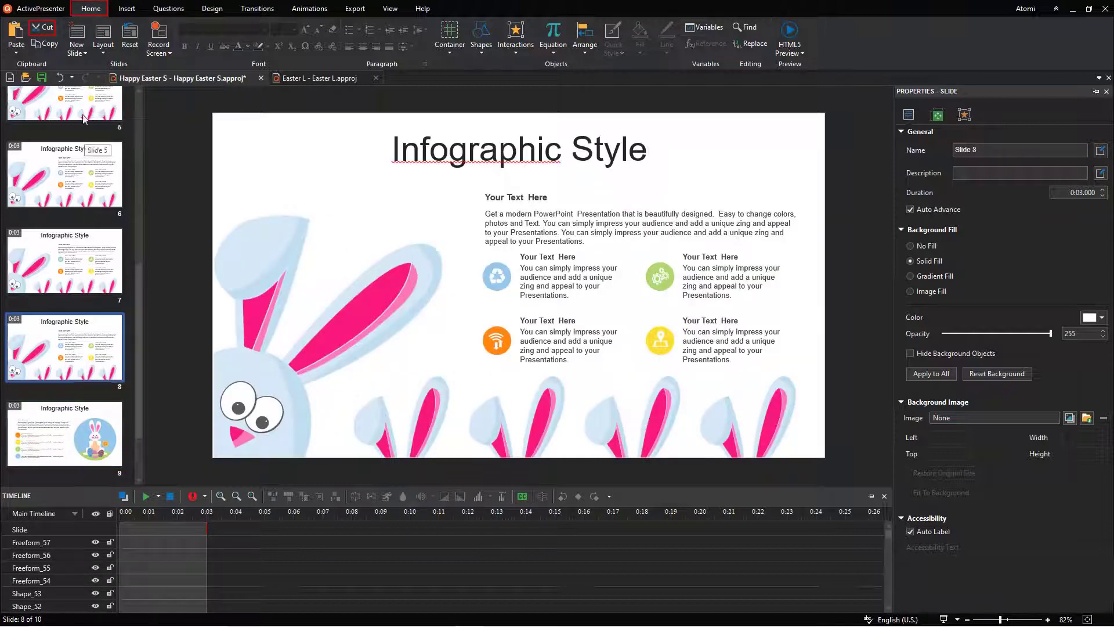
pyautogui.click(53, 31)
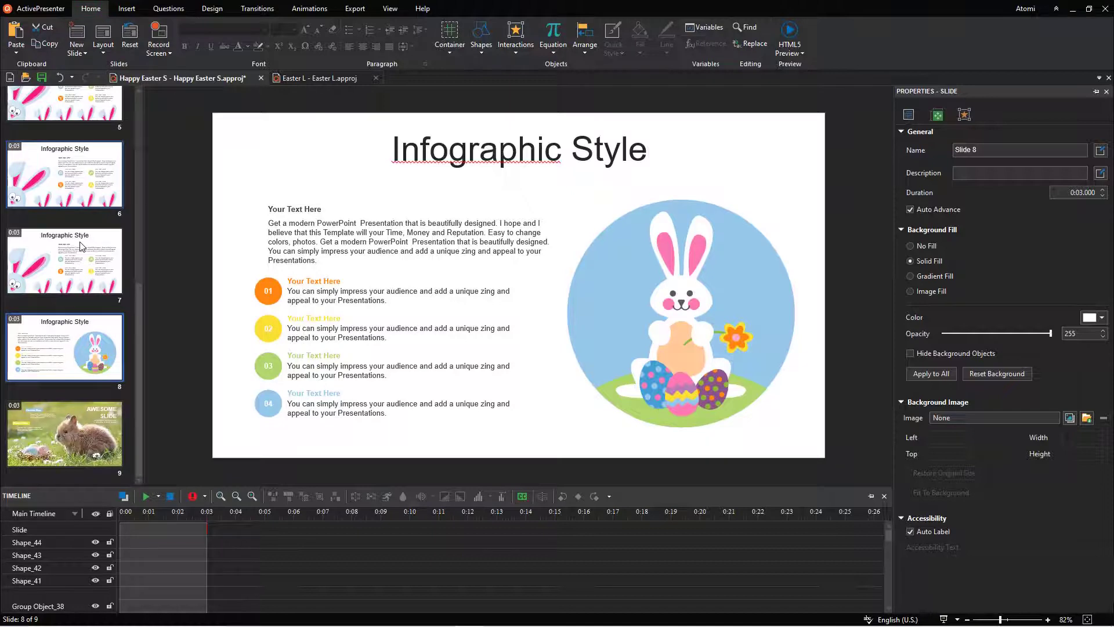
# - Delete bunny-ears slide 7 via its right-click menu
pyautogui.click(83, 262)
pyautogui.rightClick(85, 283)
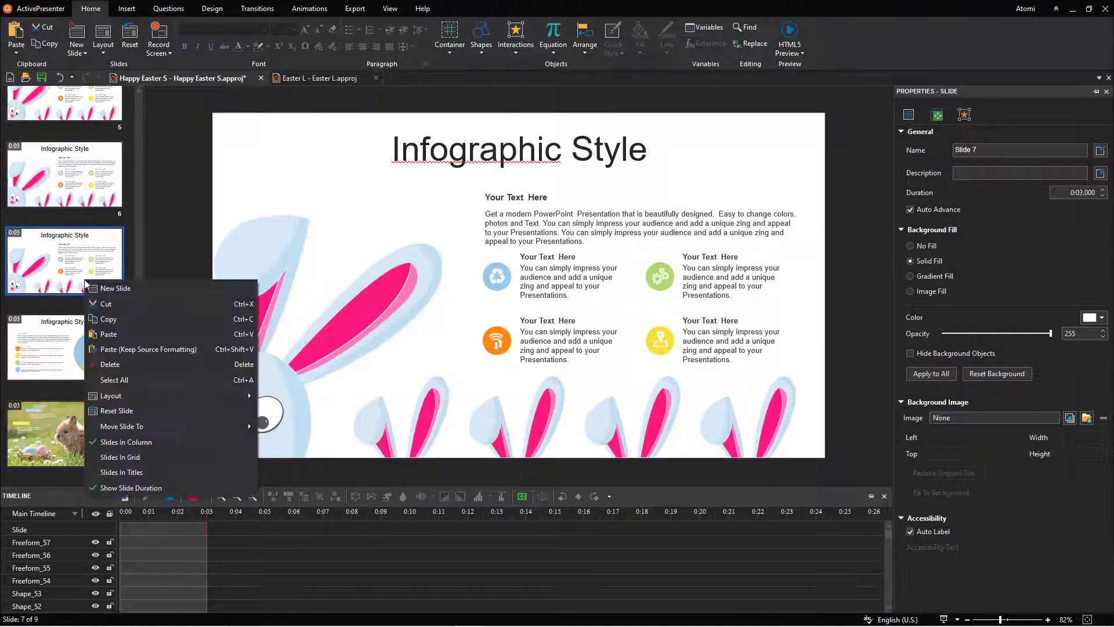
pyautogui.click(116, 310)
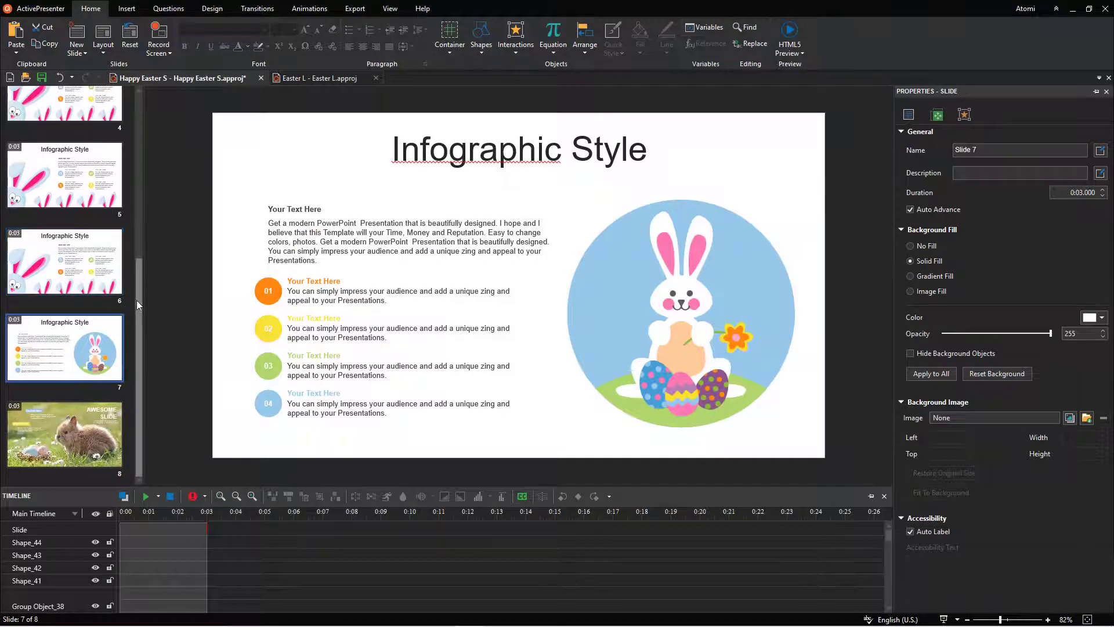
pyautogui.moveTo(136, 300); pyautogui.dragTo(140, 243)
# - Select bunny-ears slides 4 to 6 and cut them
pyautogui.click(66, 365)
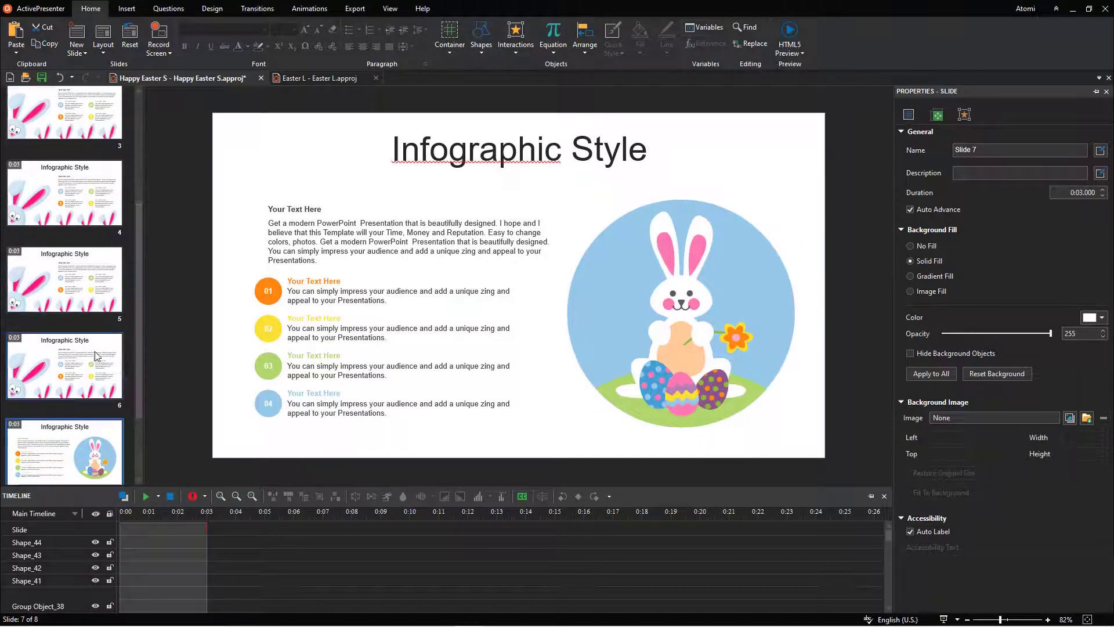
pyautogui.keyDown('shift'); pyautogui.click(66, 278); pyautogui.keyUp('shift')
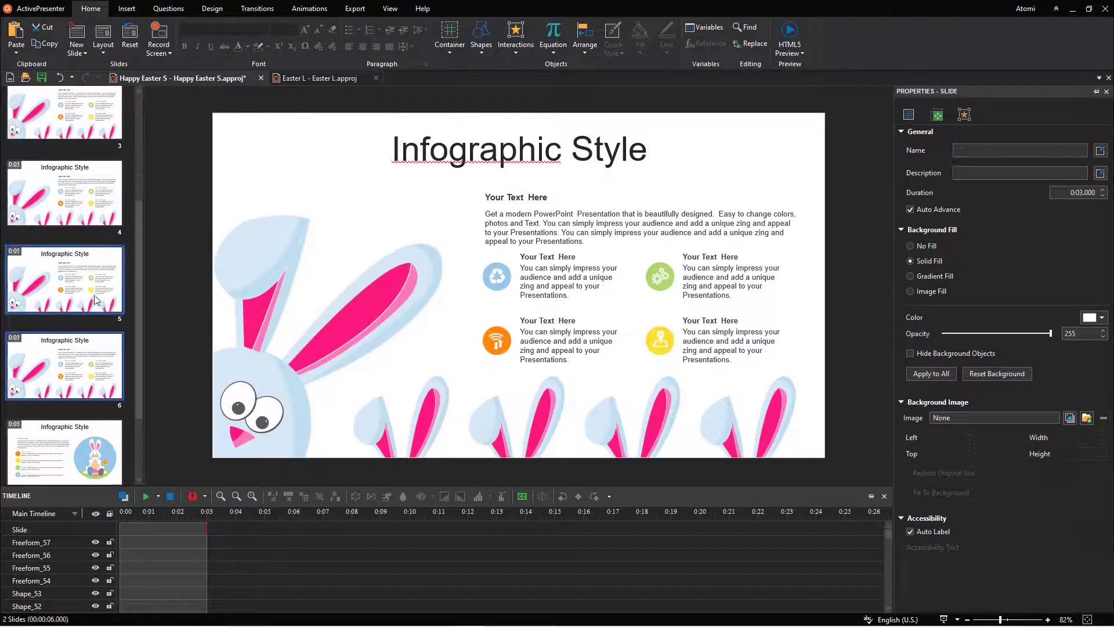
pyautogui.keyDown('shift'); pyautogui.click(97, 215); pyautogui.keyUp('shift')
pyautogui.click(34, 31)
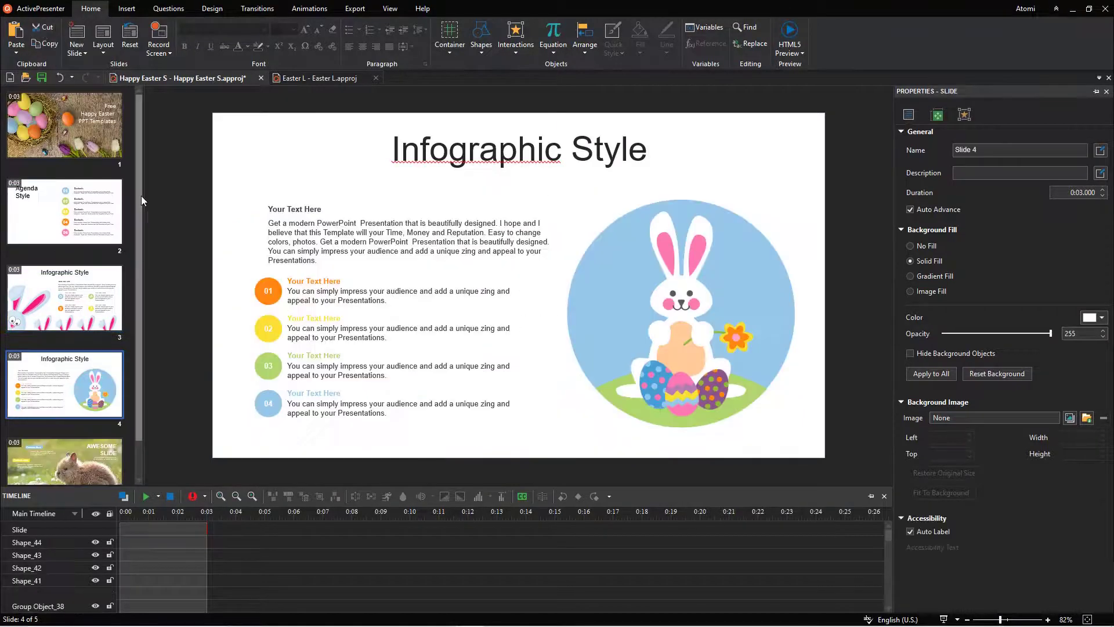
# - Paste the three slides after the bunny-circle slide, then briefly view Easter L
pyautogui.hotkey('ctrl', 'v')
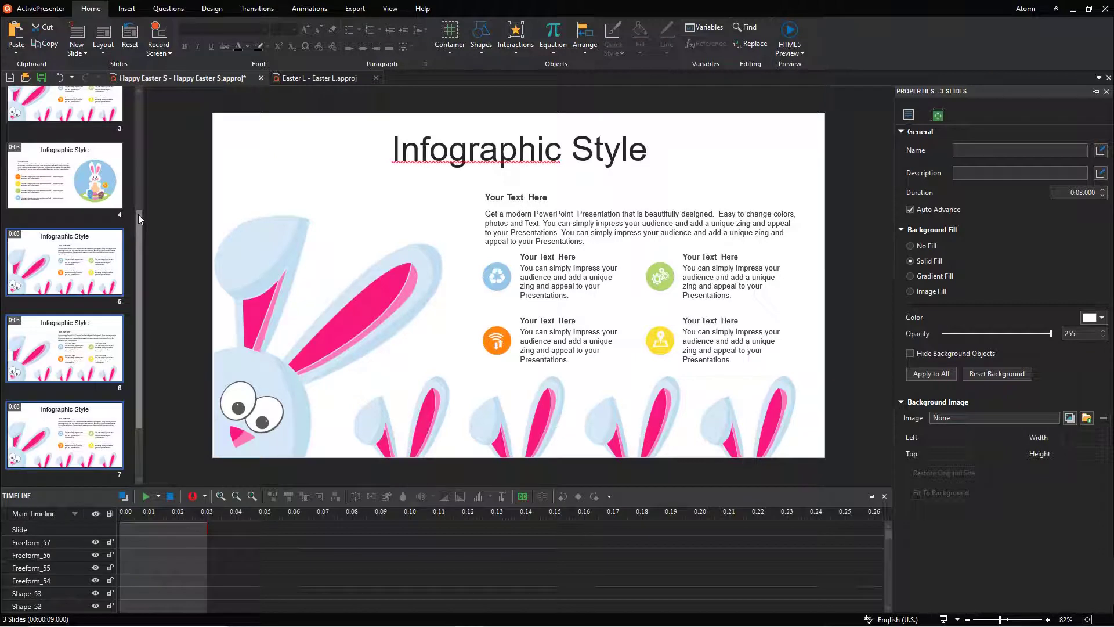
pyautogui.moveTo(138, 214); pyautogui.dragTo(161, 152)
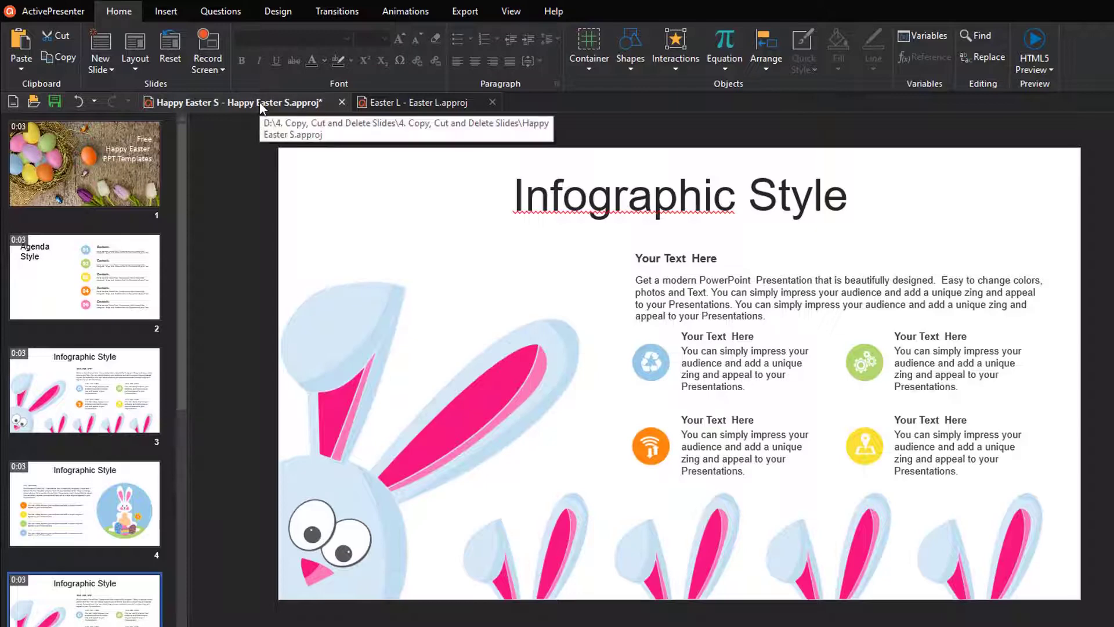
pyautogui.click(422, 103)
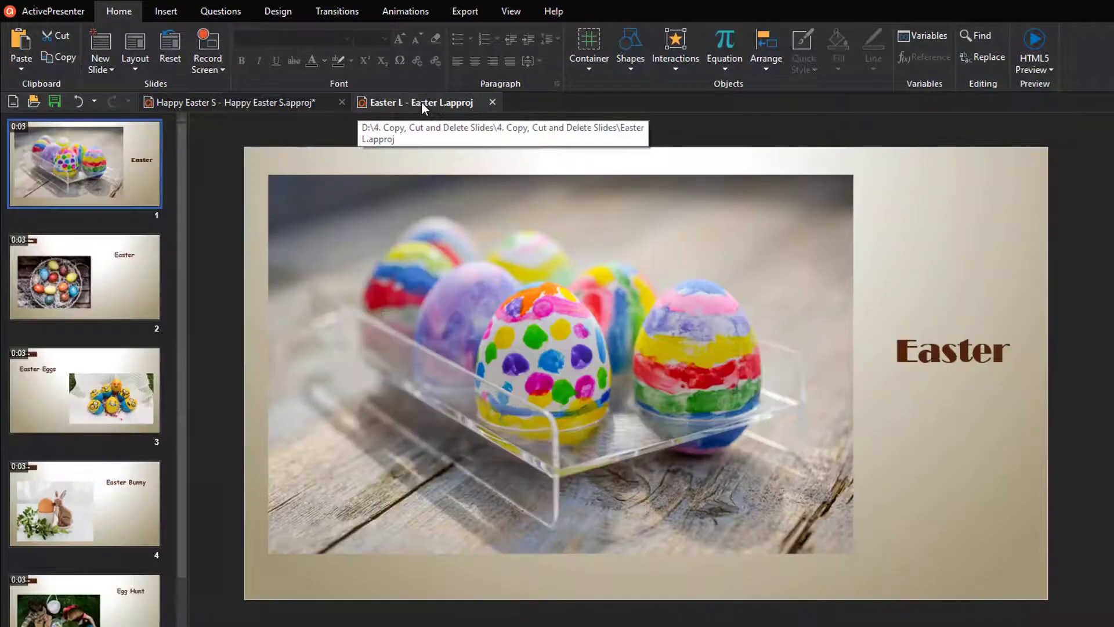
pyautogui.click(289, 107)
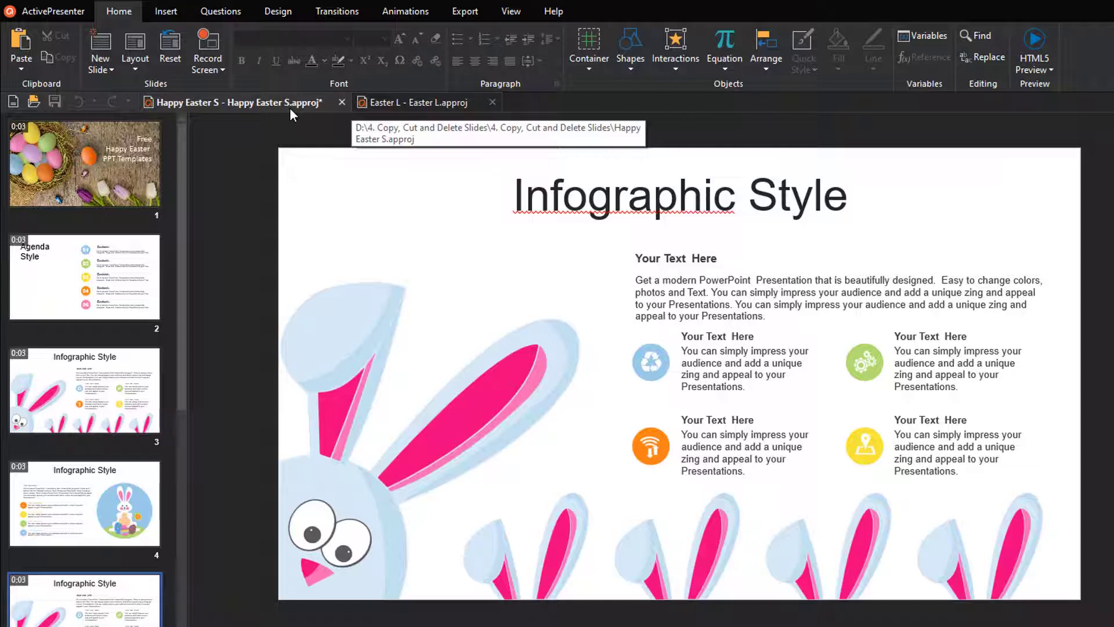
# - Copy the bunny-ears Infographic slide 3 from Happy Easter S
pyautogui.click(98, 422)
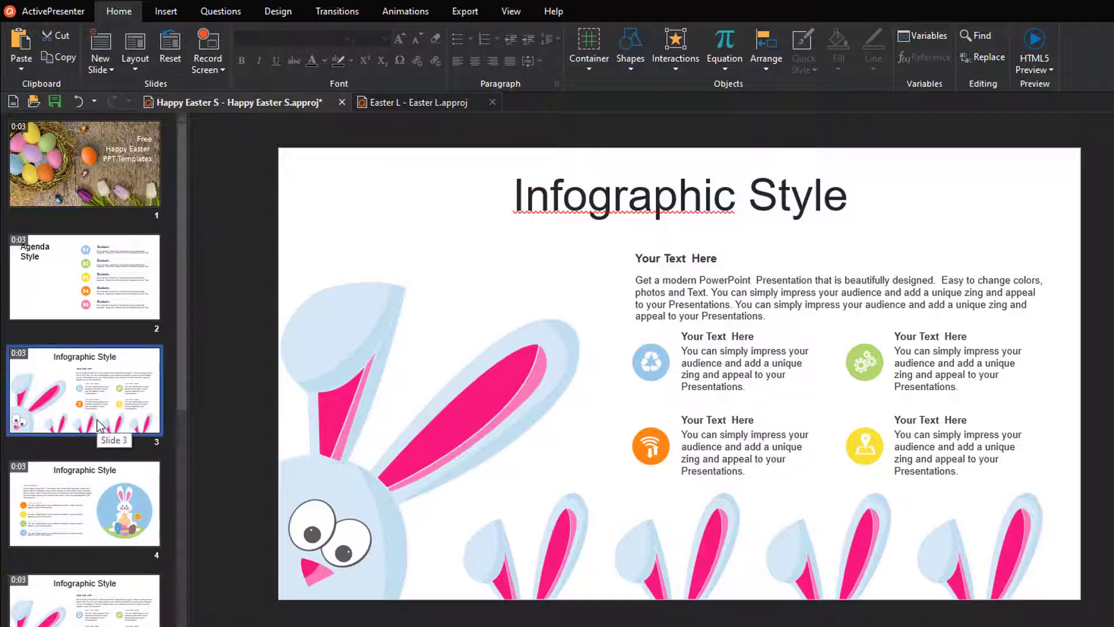
pyautogui.rightClick(99, 424)
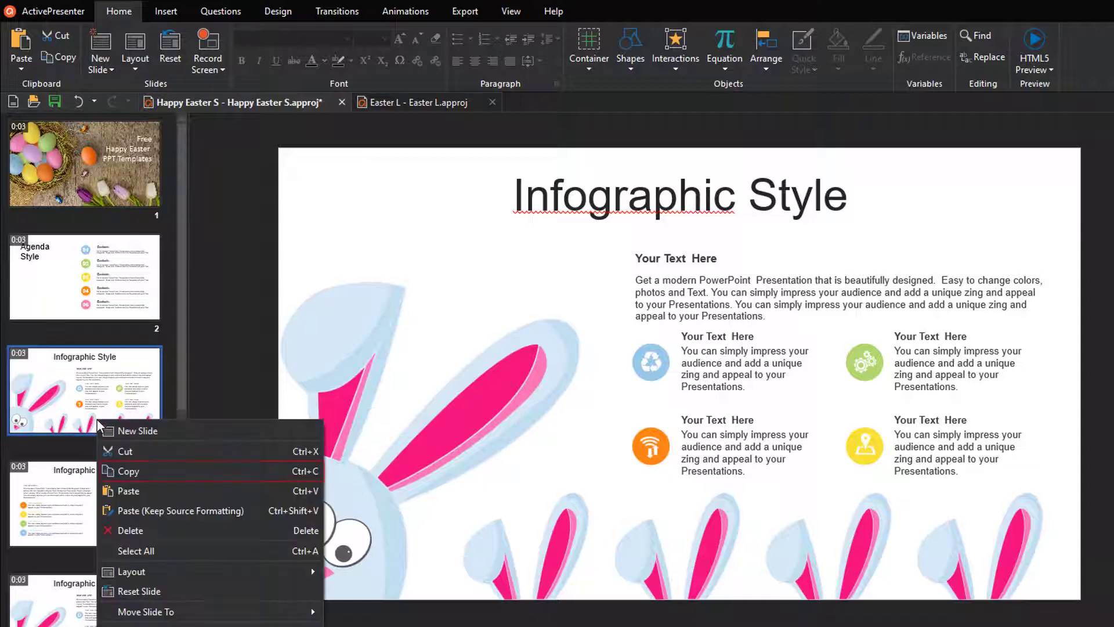
pyautogui.click(132, 468)
pyautogui.click(406, 102)
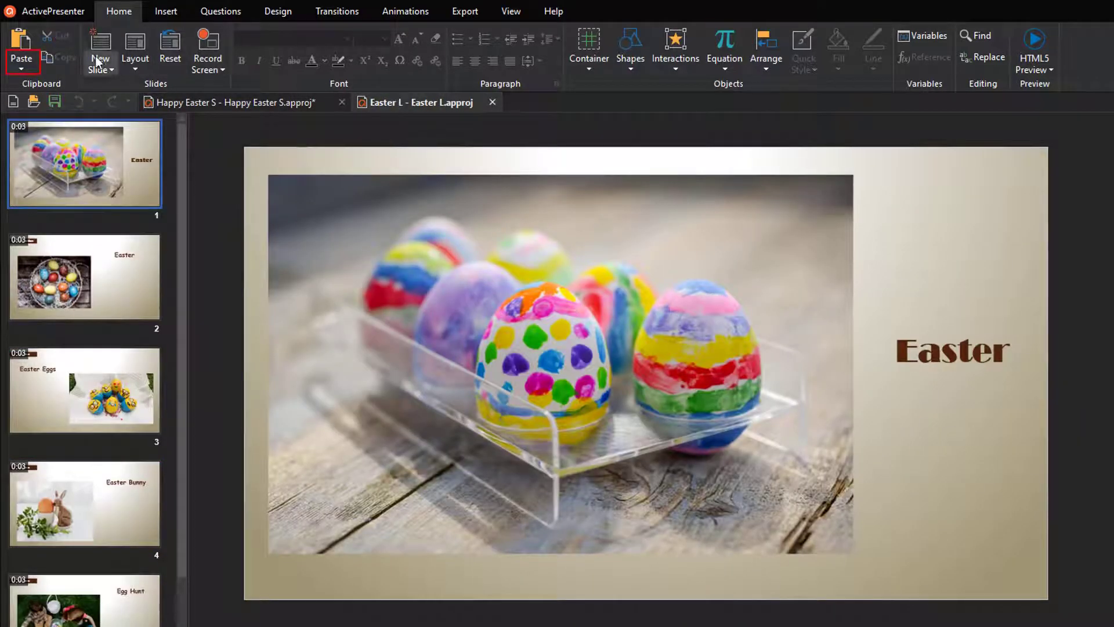
# - Paste it into Easter L with Use Destination Theme and Keep Source Formatting, then review both
pyautogui.click(22, 65)
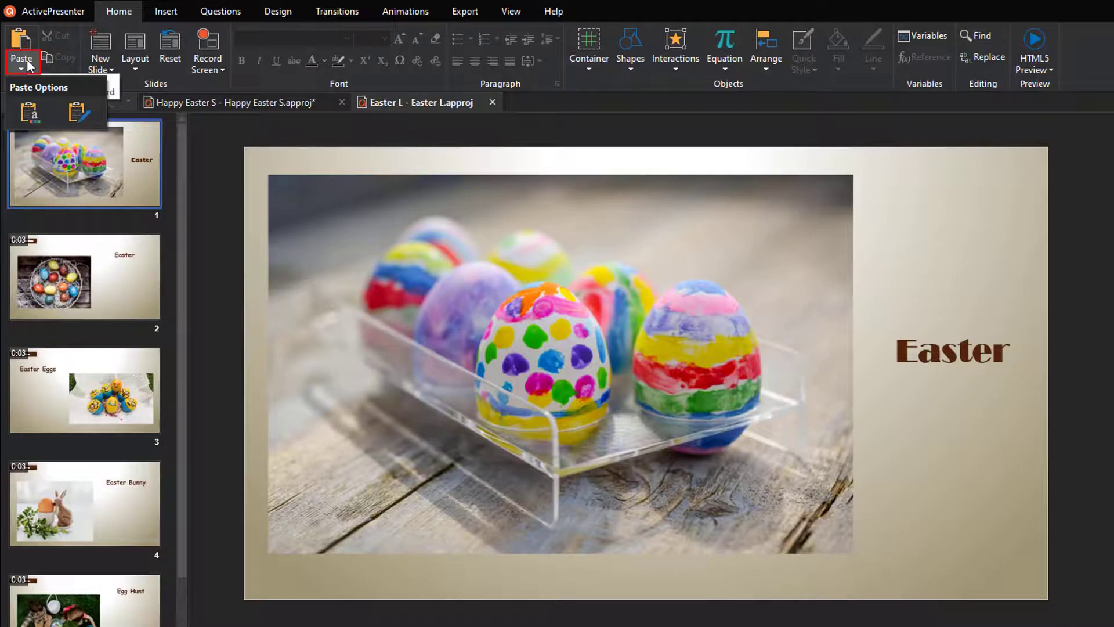
pyautogui.click(30, 112)
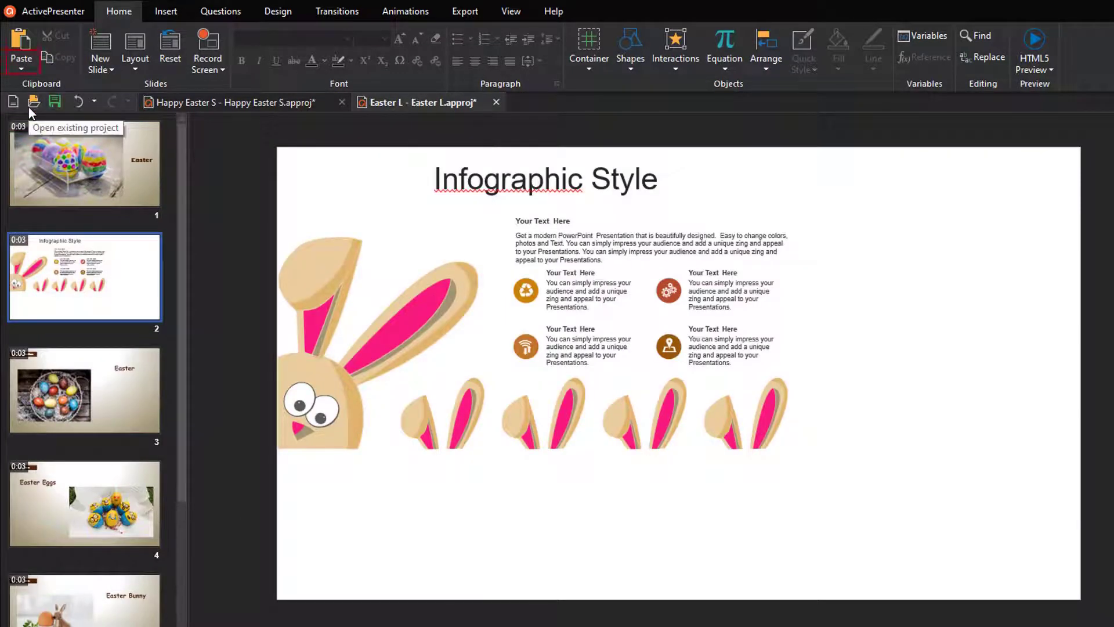
pyautogui.click(21, 66)
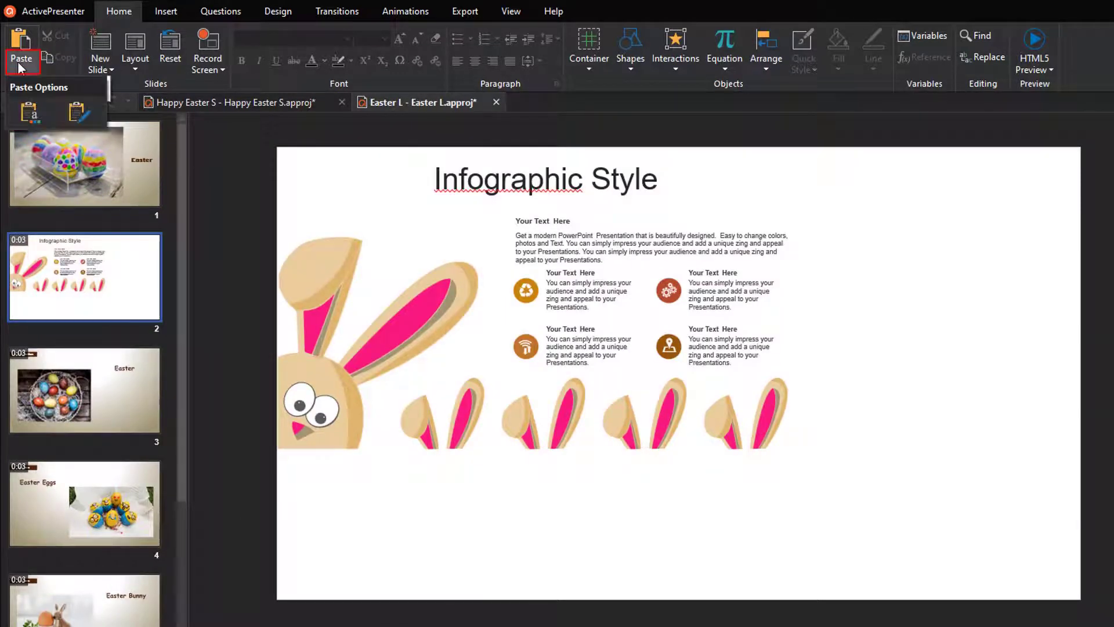
pyautogui.click(74, 115)
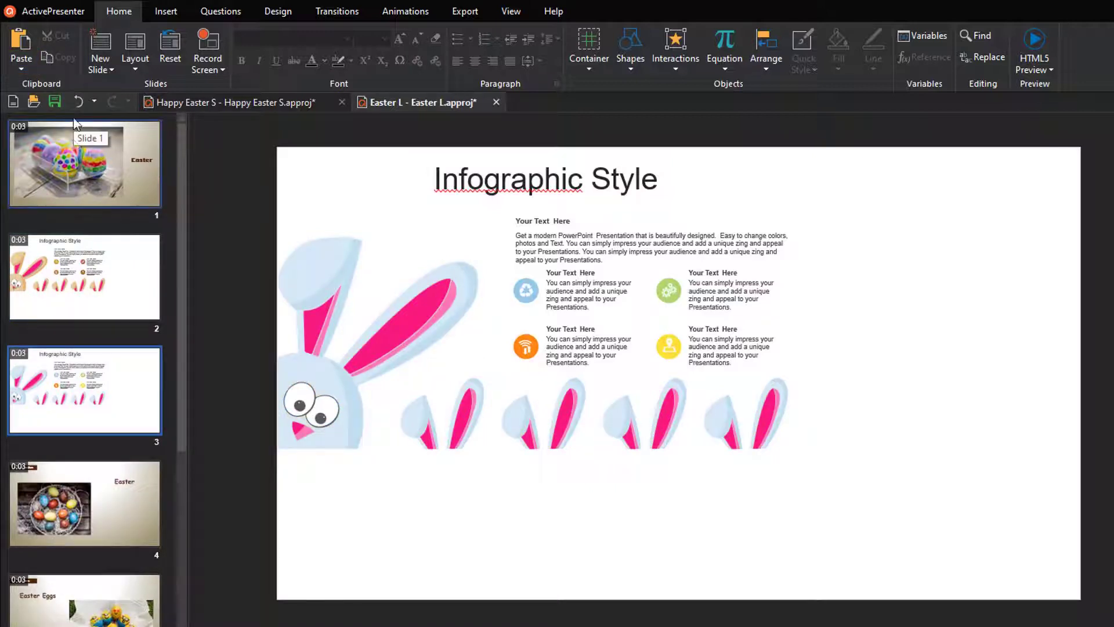
pyautogui.click(93, 281)
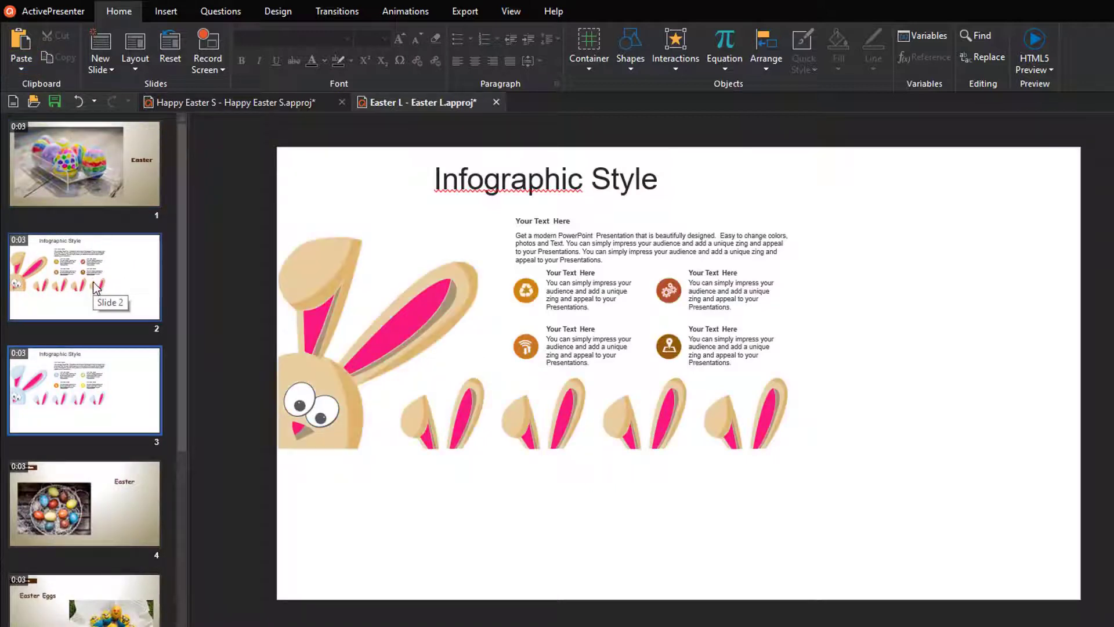
pyautogui.click(107, 395)
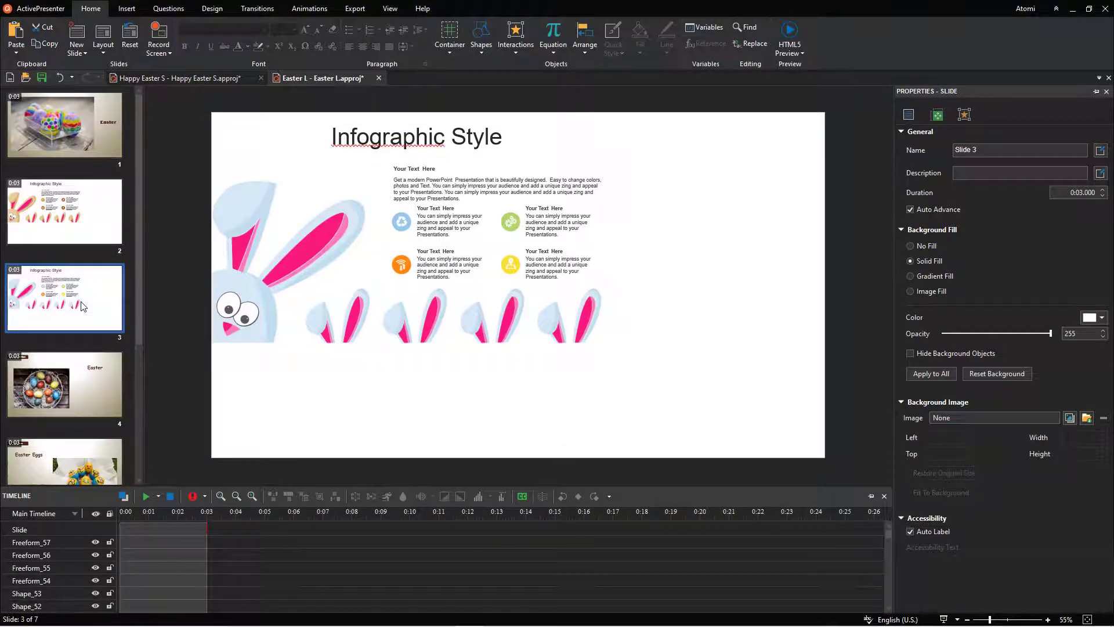
# - Paste the egg-basket Introduction slide into Happy Easter S after slide 3
pyautogui.click(103, 381)
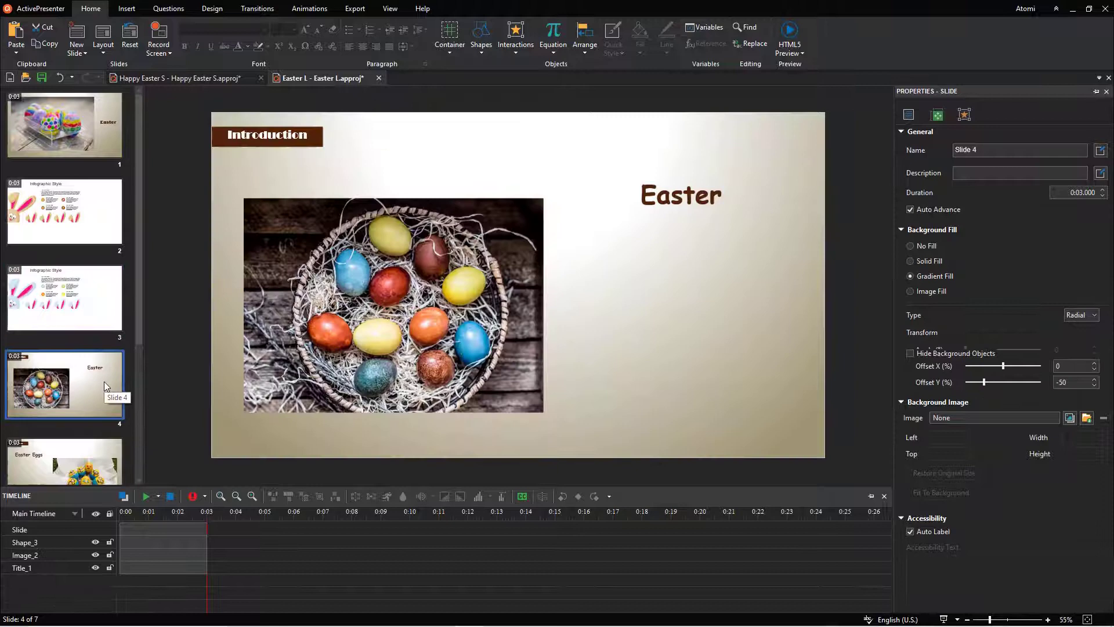
pyautogui.rightClick(104, 381)
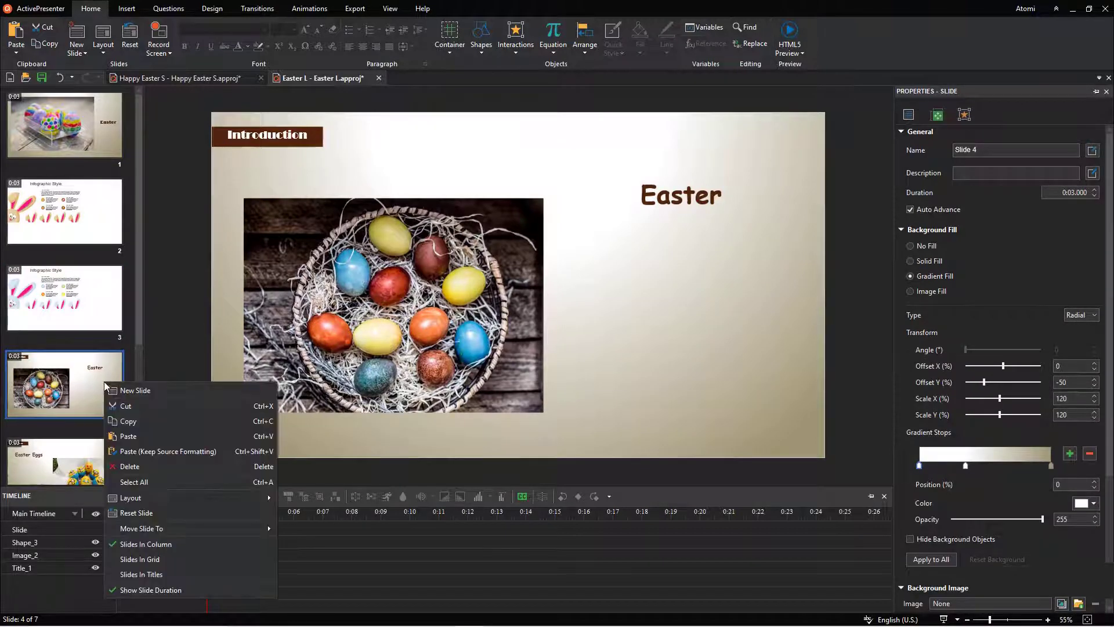
pyautogui.press('Escape')
pyautogui.click(219, 80)
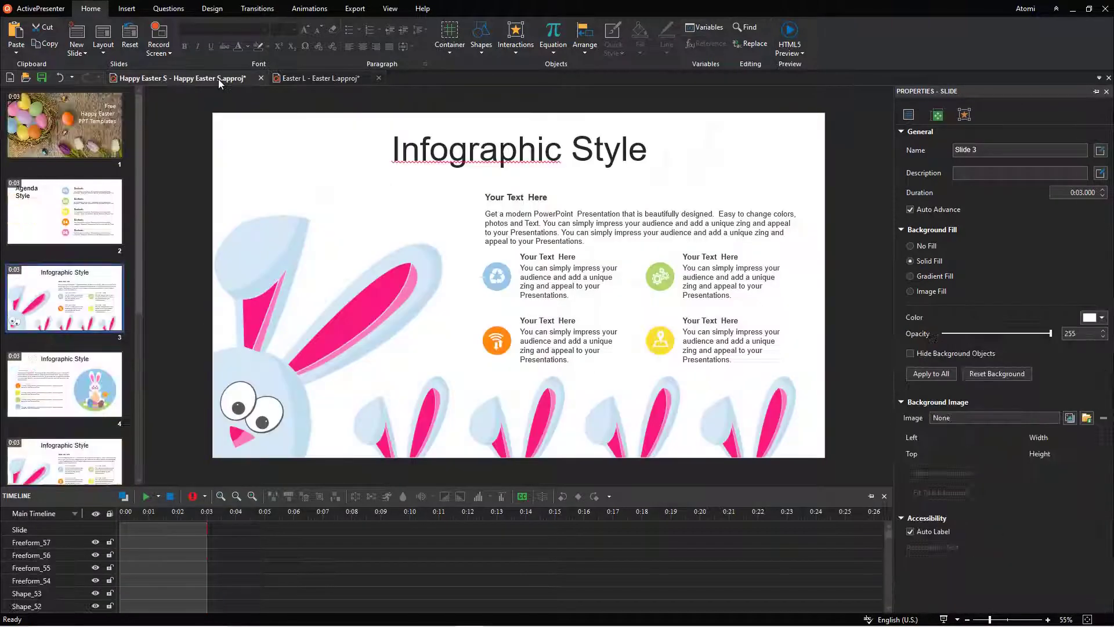
pyautogui.rightClick(108, 288)
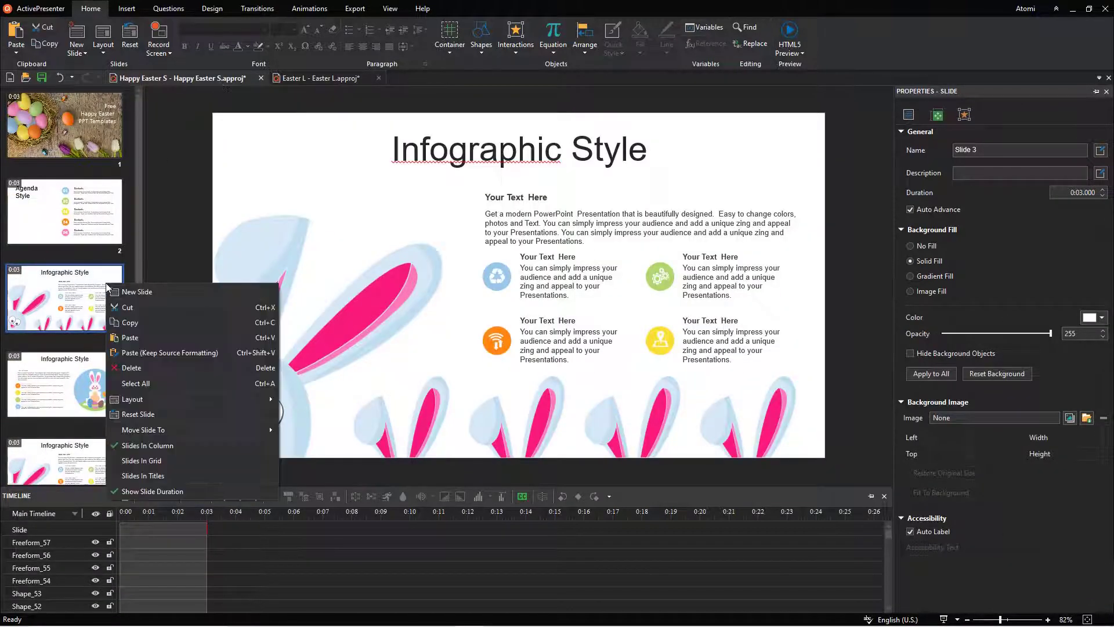
pyautogui.click(137, 337)
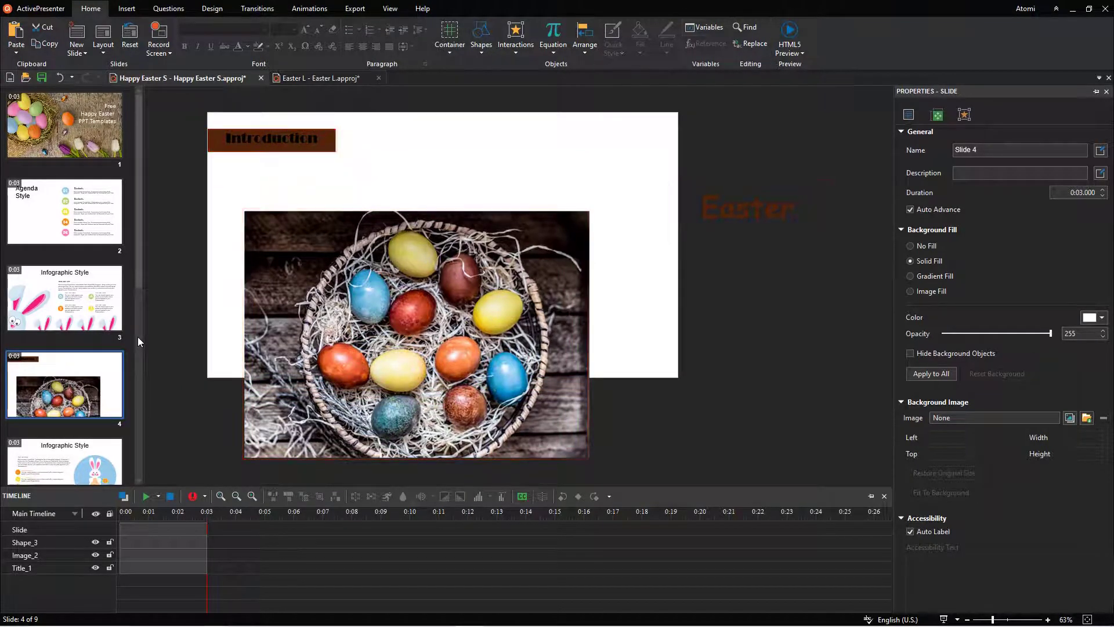
# - Drag the Easter title from off-slide onto the slide's upper right
pyautogui.click(724, 178)
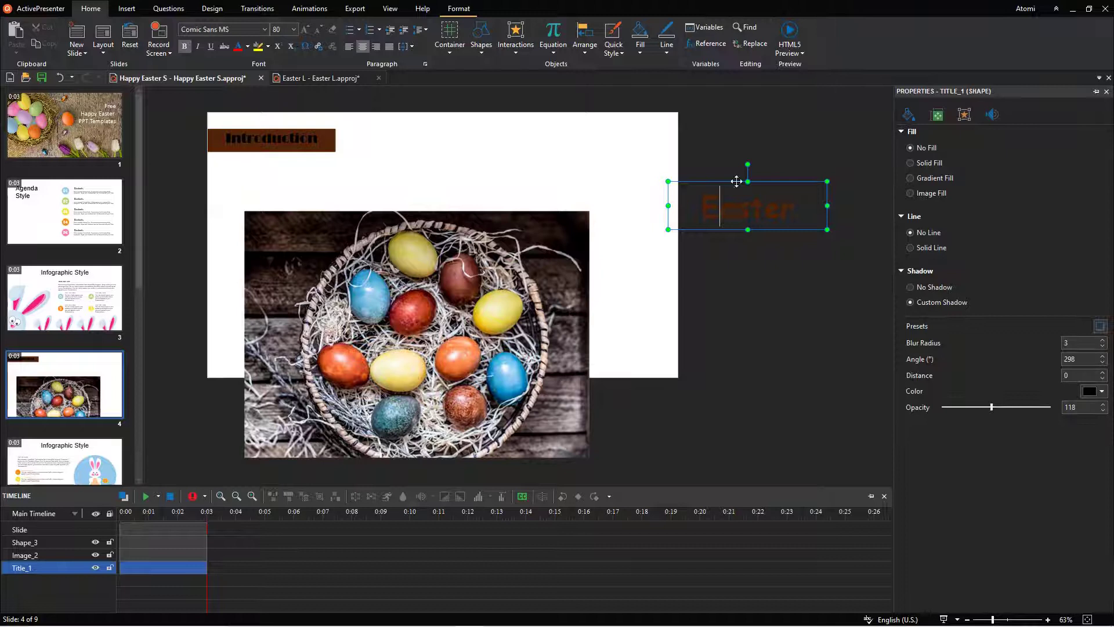
pyautogui.moveTo(724, 178); pyautogui.dragTo(539, 149)
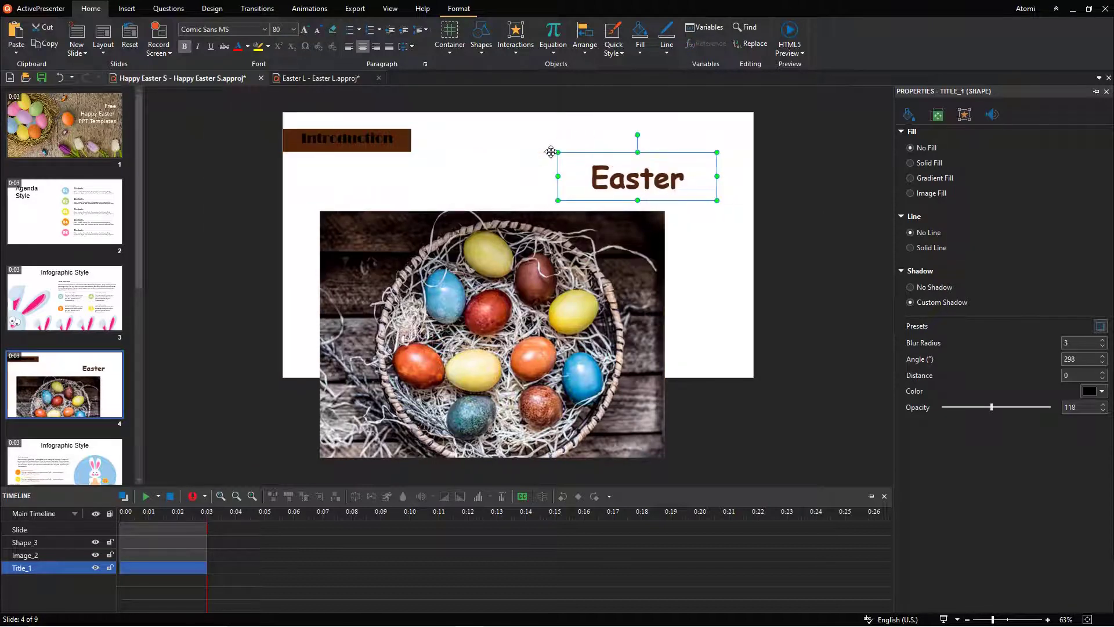
pyautogui.click(690, 242)
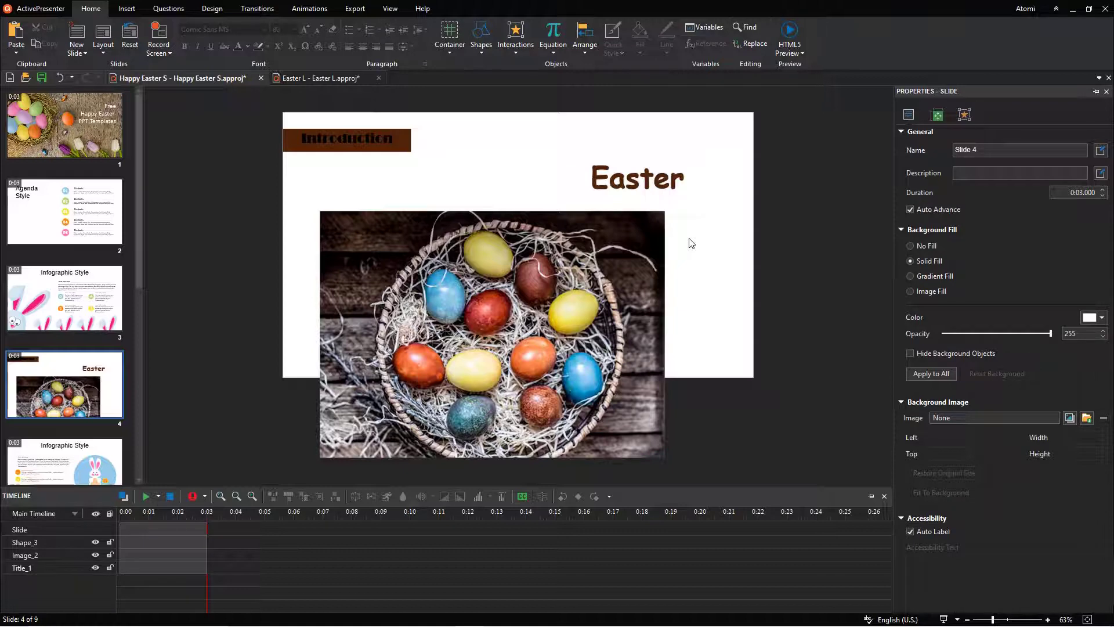
# - Paste the Agenda Style slide into Easter L as slide 5, then compare both projects
pyautogui.click(88, 233)
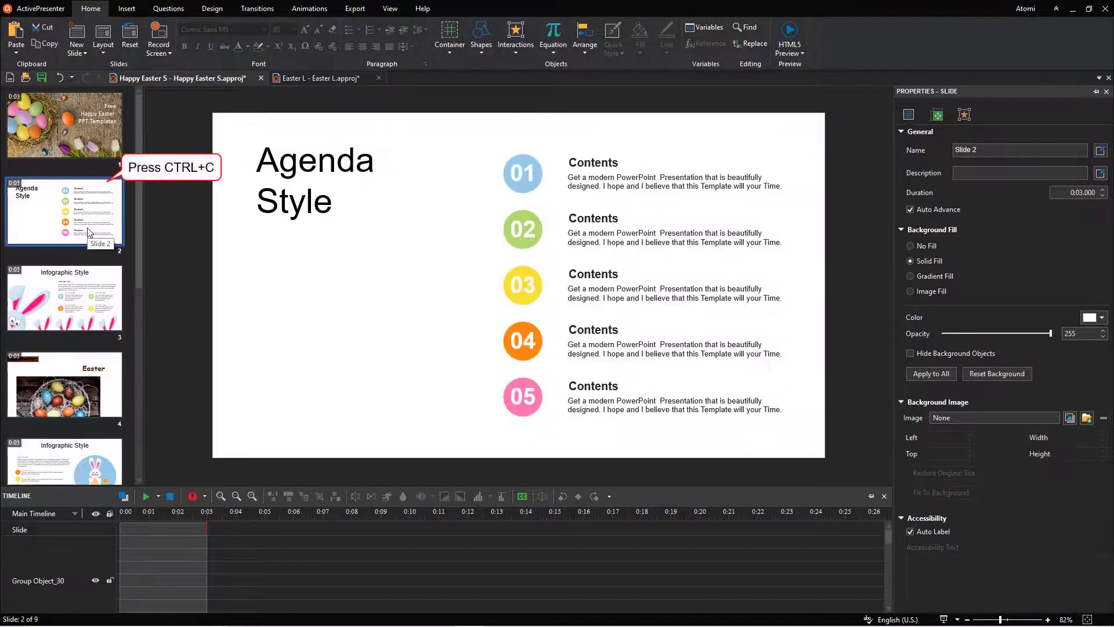
pyautogui.click(314, 79)
pyautogui.hotkey('ctrl', 'v')
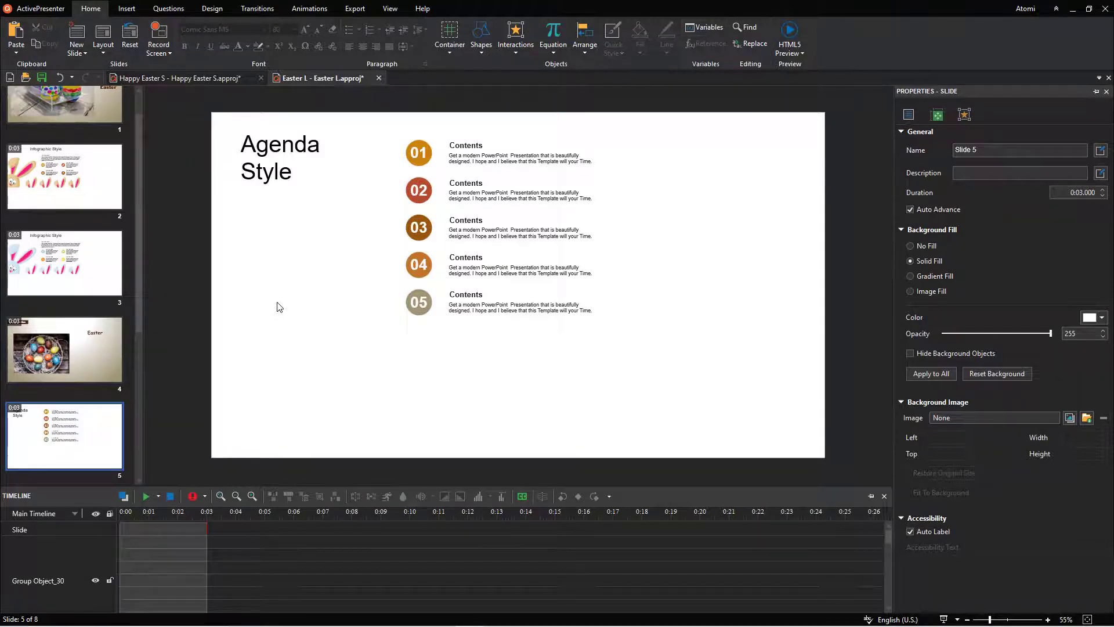
pyautogui.click(212, 80)
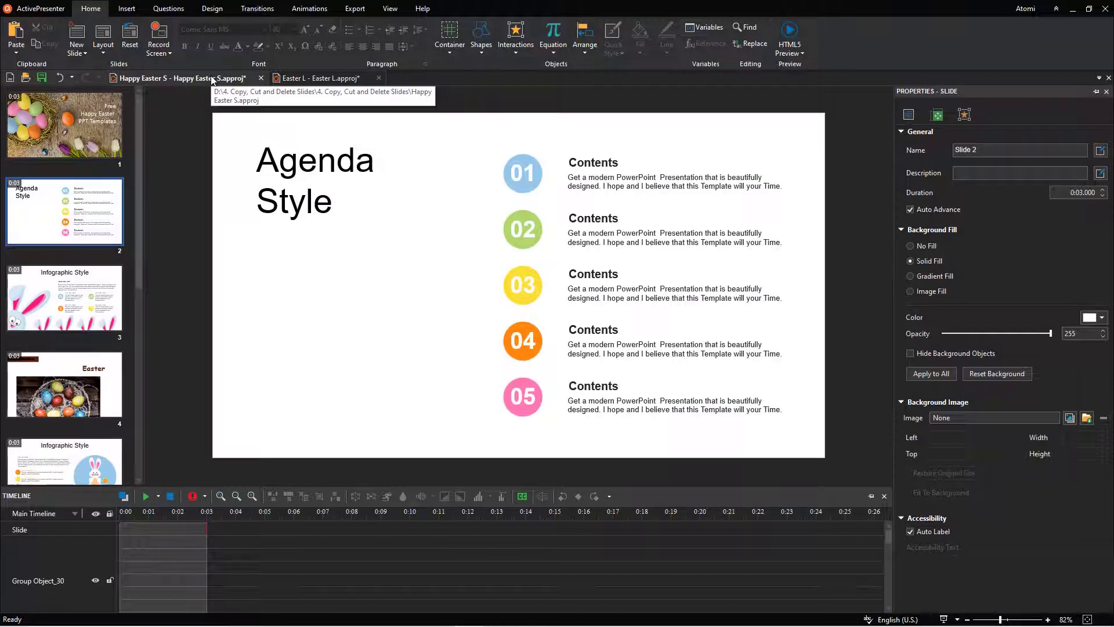
pyautogui.click(330, 79)
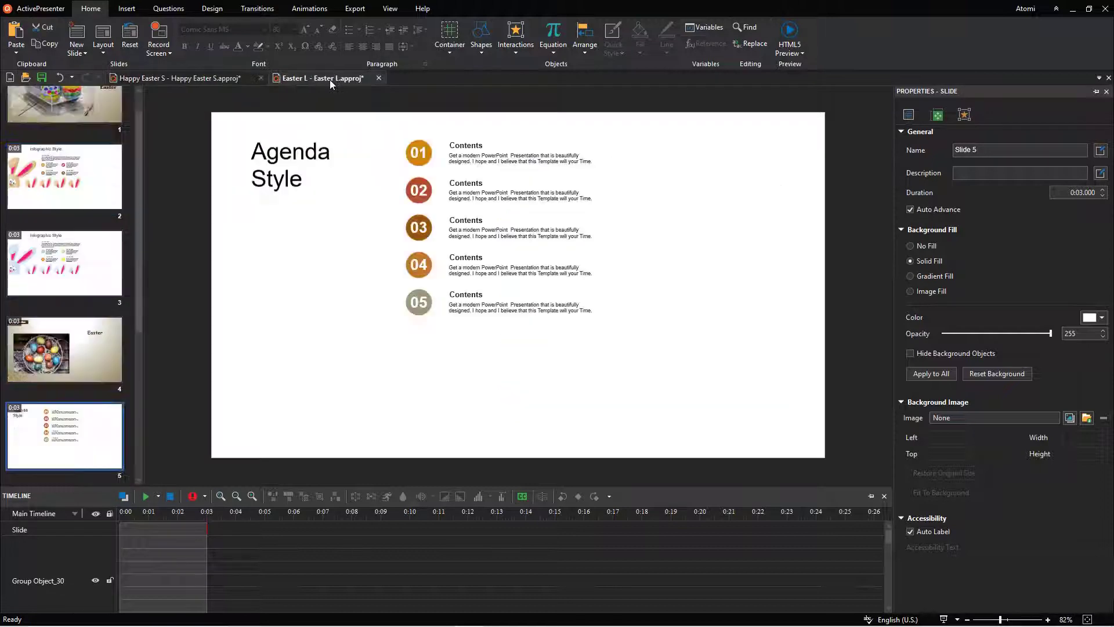
pyautogui.click(88, 171)
# - Drag the Infographic Style slide down one place and switch Slides View to Slides In Titles
pyautogui.moveTo(87, 171); pyautogui.dragTo(85, 262)
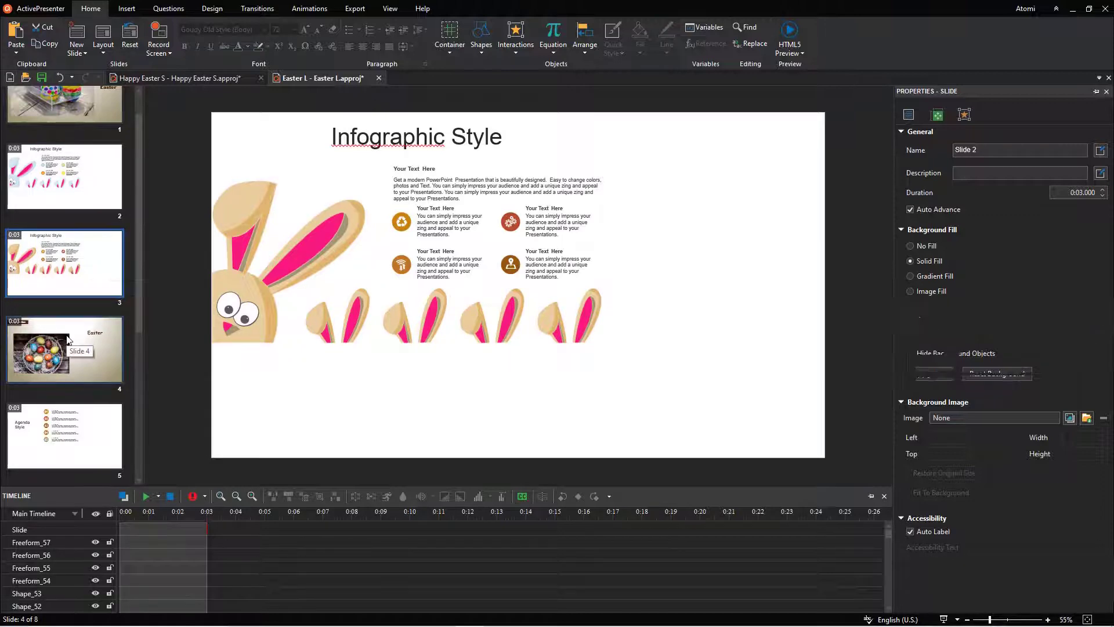
pyautogui.moveTo(66, 348)
pyautogui.mouseDown()
pyautogui.moveTo(69, 433)
pyautogui.moveTo(68, 282)
pyautogui.mouseUp()
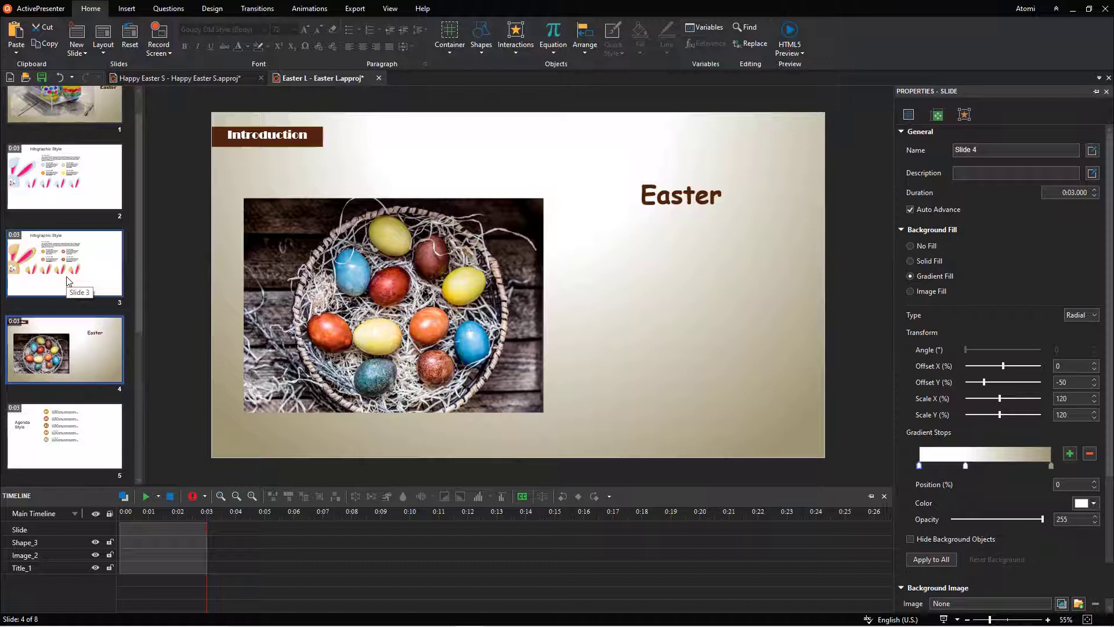
pyautogui.click(390, 9)
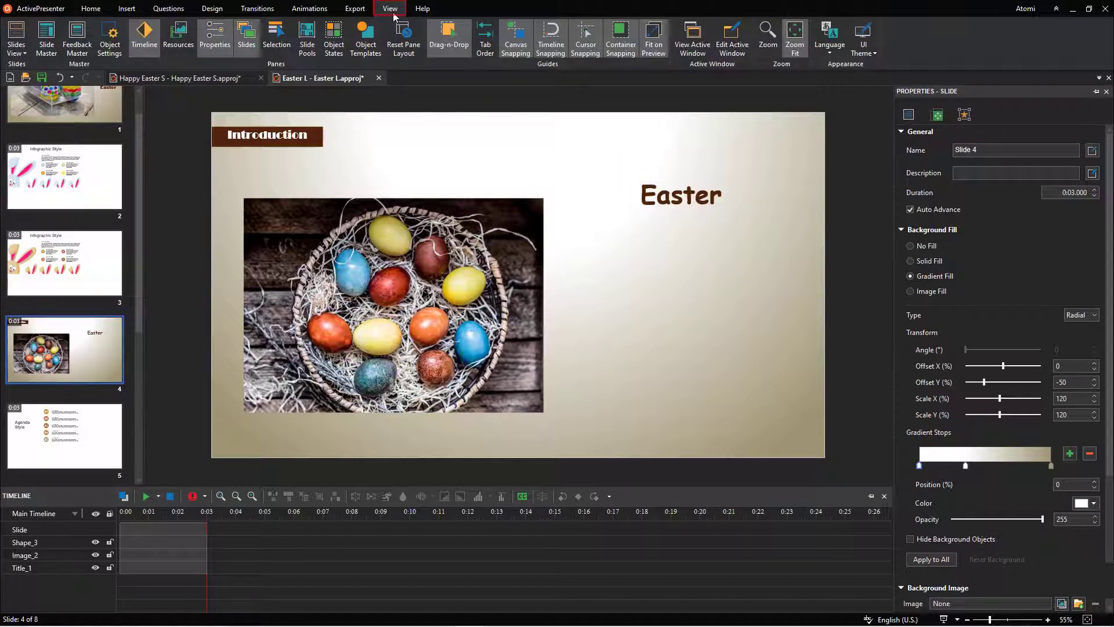
pyautogui.click(18, 50)
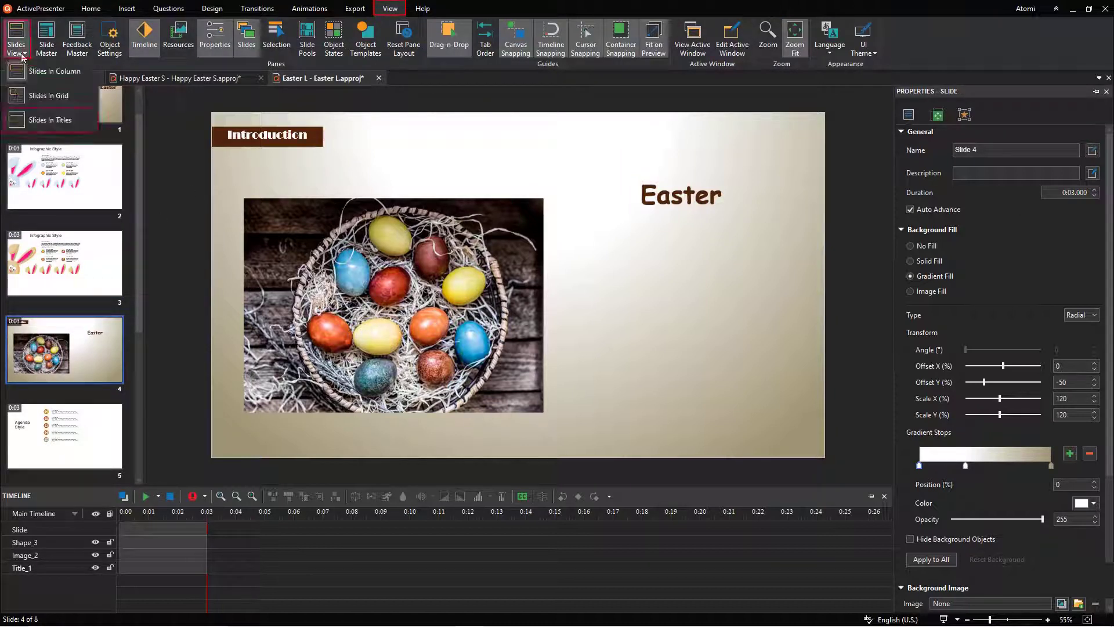
pyautogui.click(41, 121)
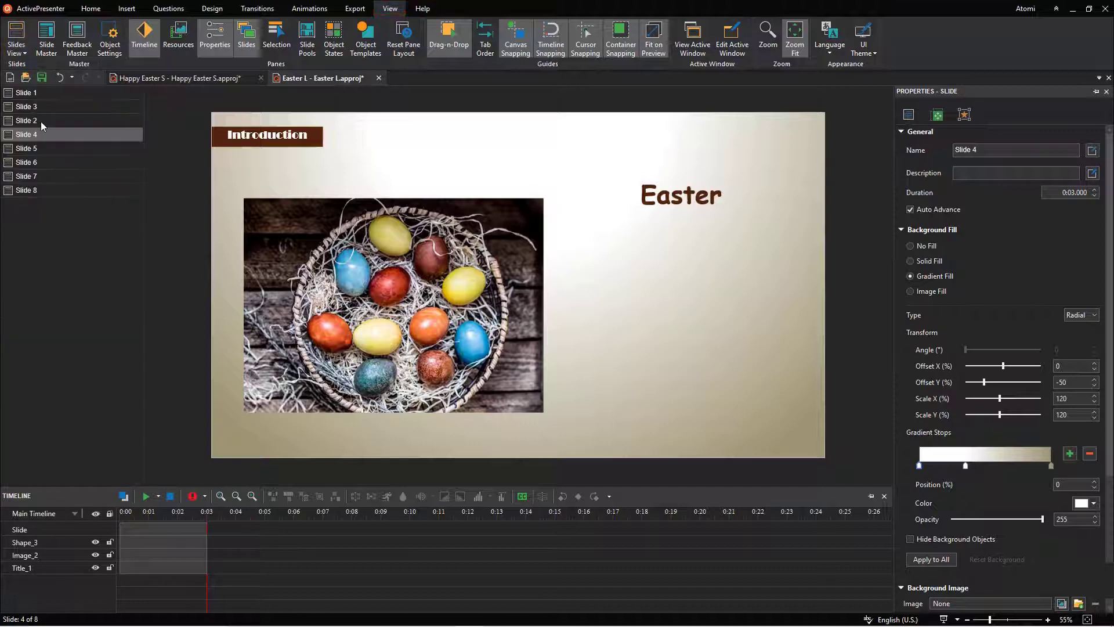
pyautogui.click(46, 151)
pyautogui.click(49, 173)
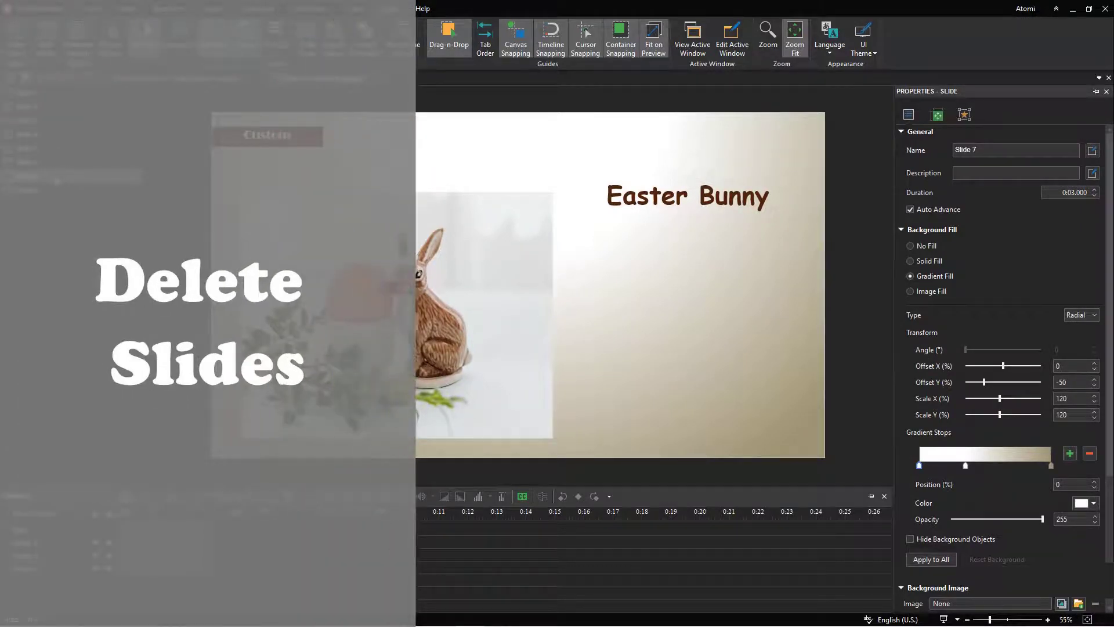
# - List slides in a column and delete the Agenda Style and first Infographic Style slides
pyautogui.click(16, 42)
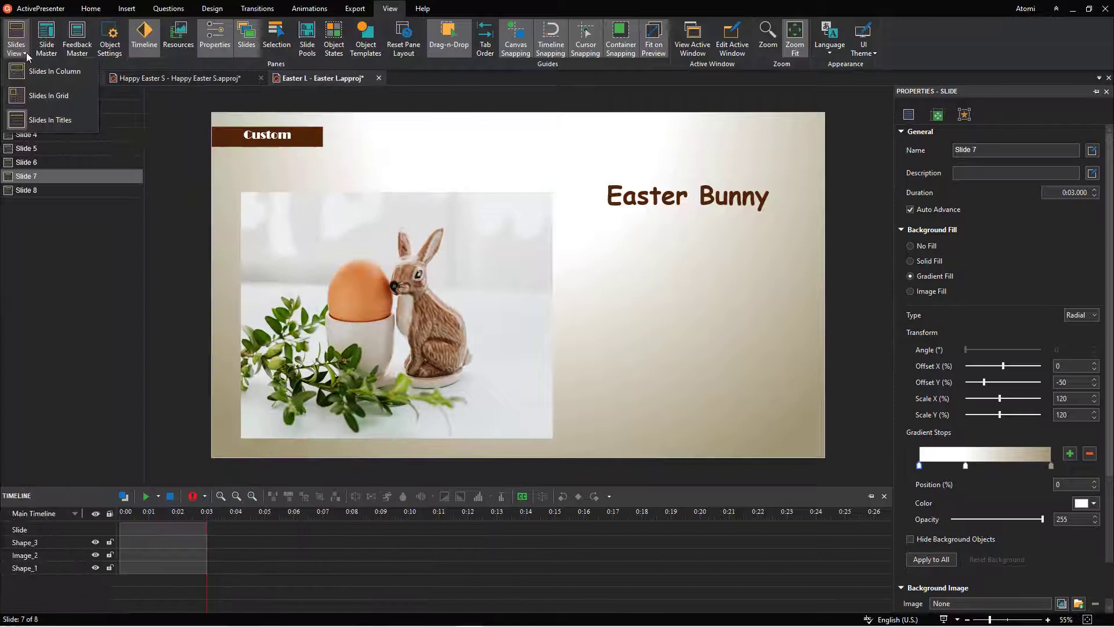
pyautogui.click(43, 74)
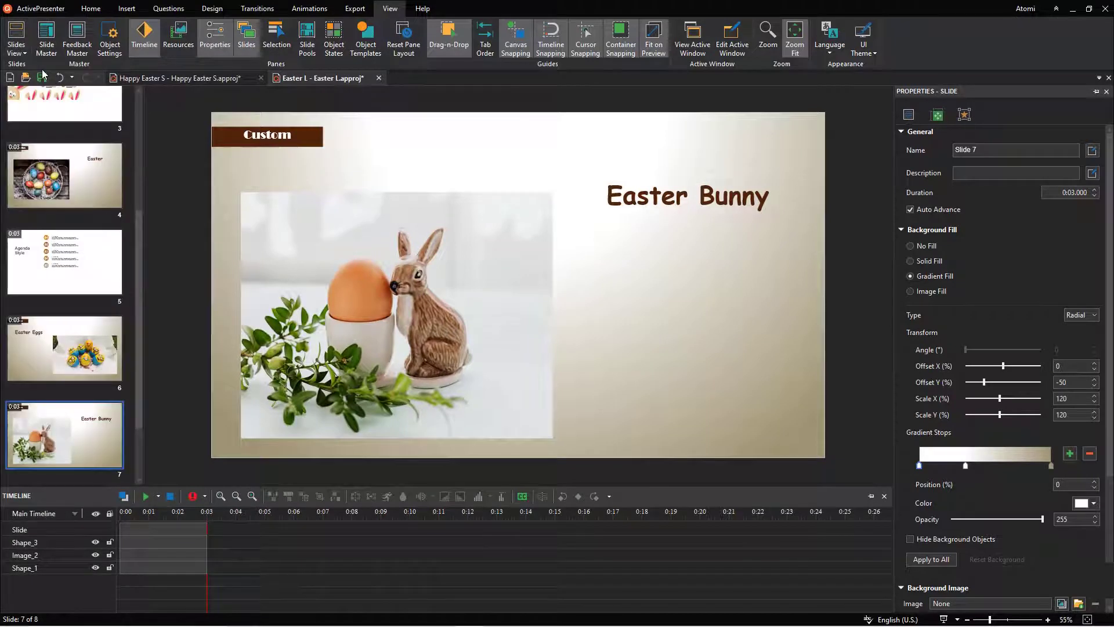
pyautogui.click(108, 249)
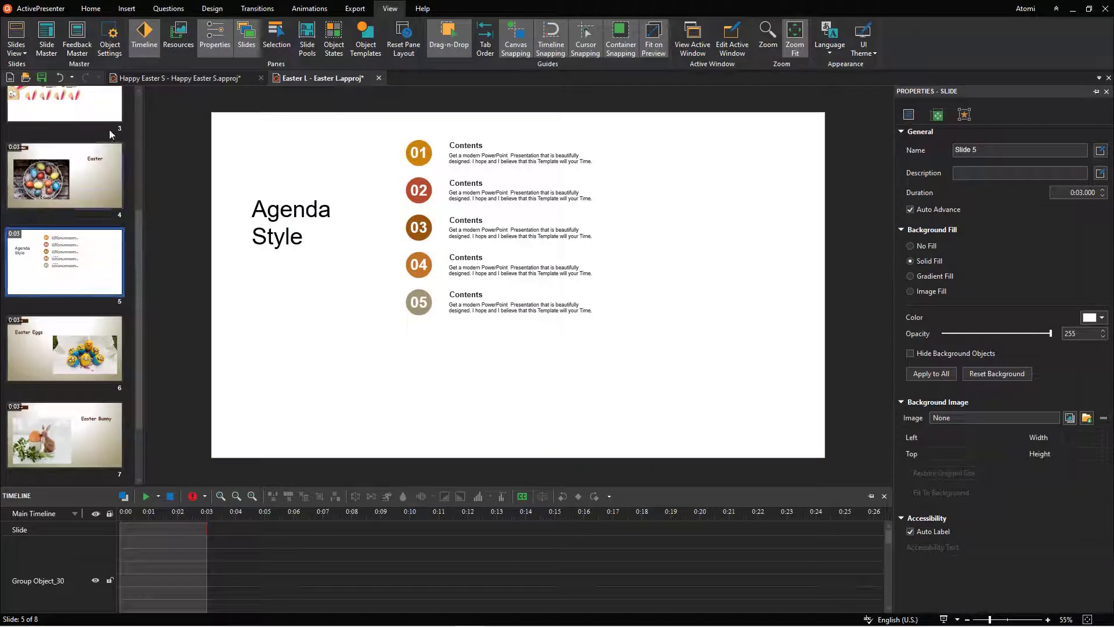
pyautogui.keyDown('ctrl'); pyautogui.click(100, 108); pyautogui.keyUp('ctrl')
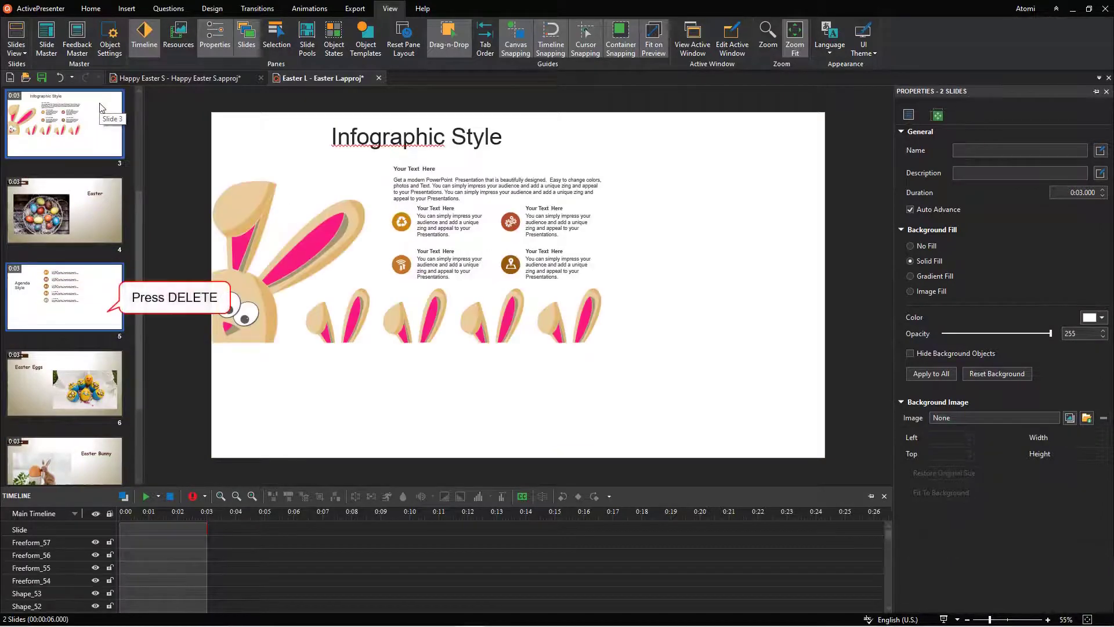
pyautogui.press('Delete')
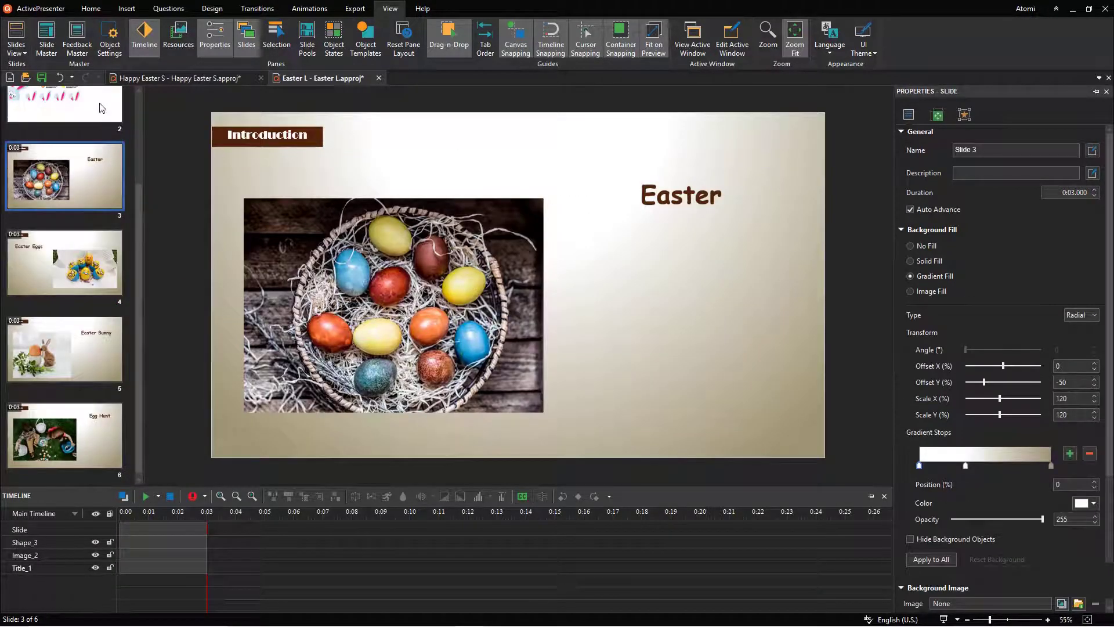
# - Delete the remaining Infographic Style slide from its context menu
pyautogui.click(100, 106)
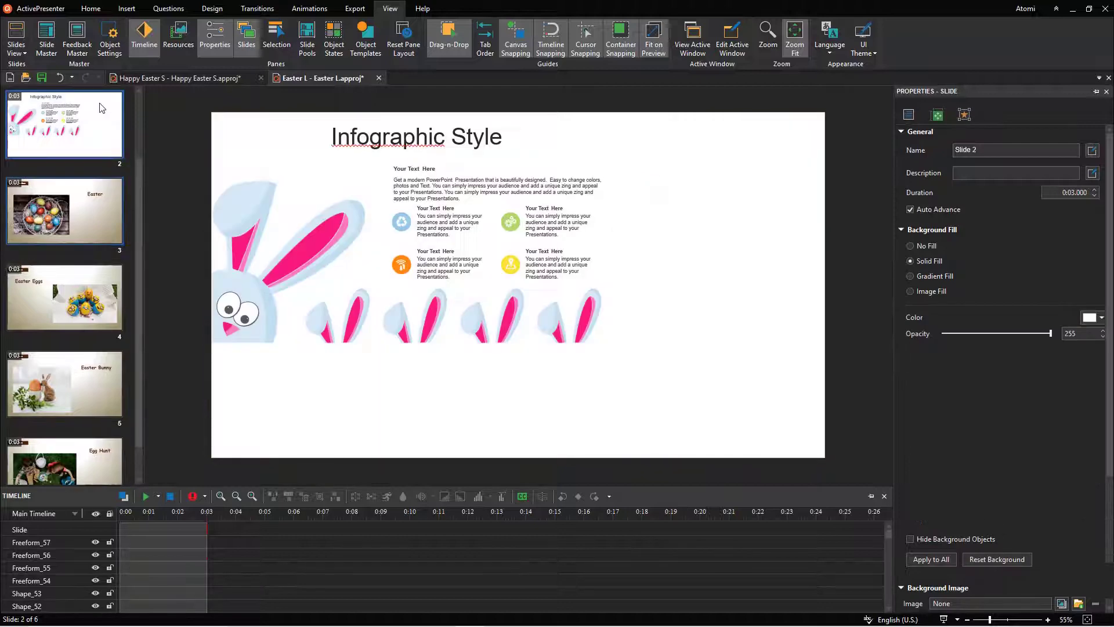
pyautogui.rightClick(100, 108)
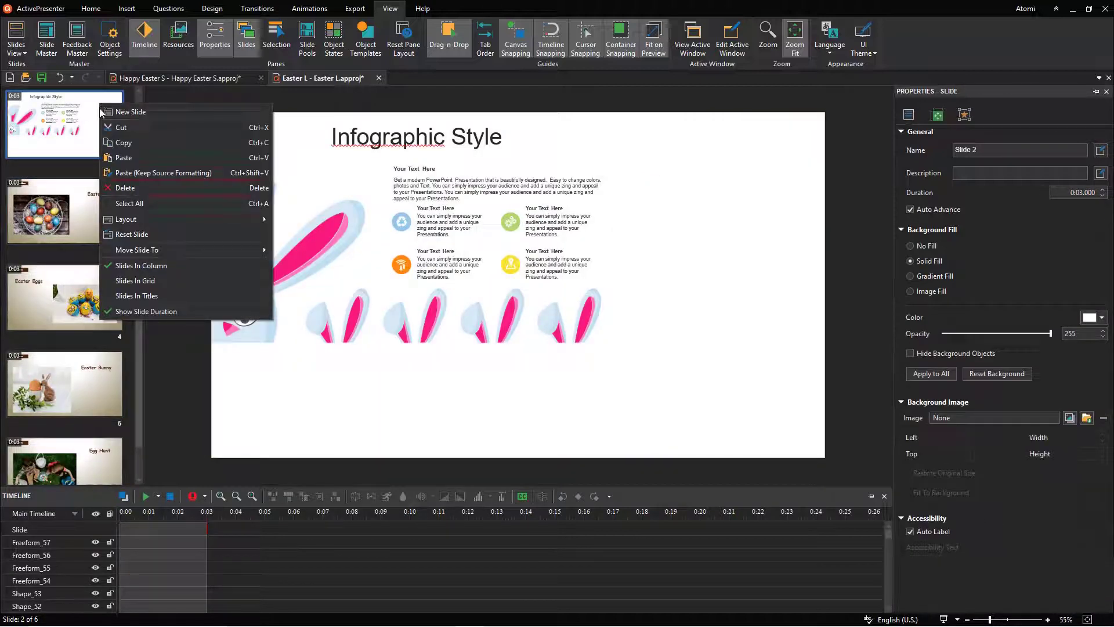
pyautogui.click(144, 191)
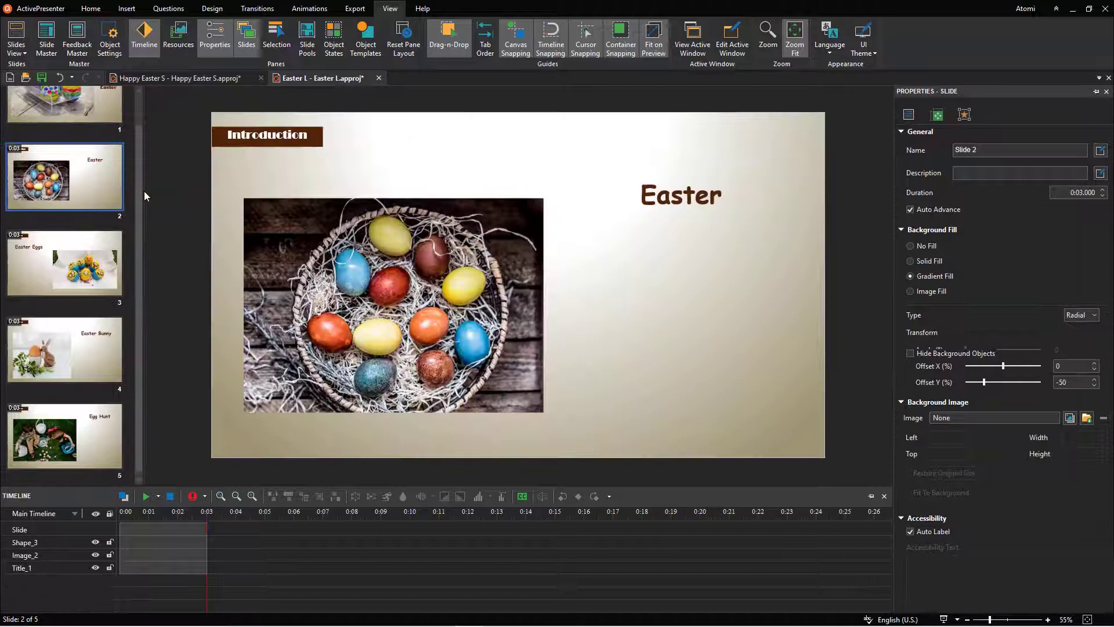
pyautogui.moveTo(137, 193); pyautogui.dragTo(142, 153)
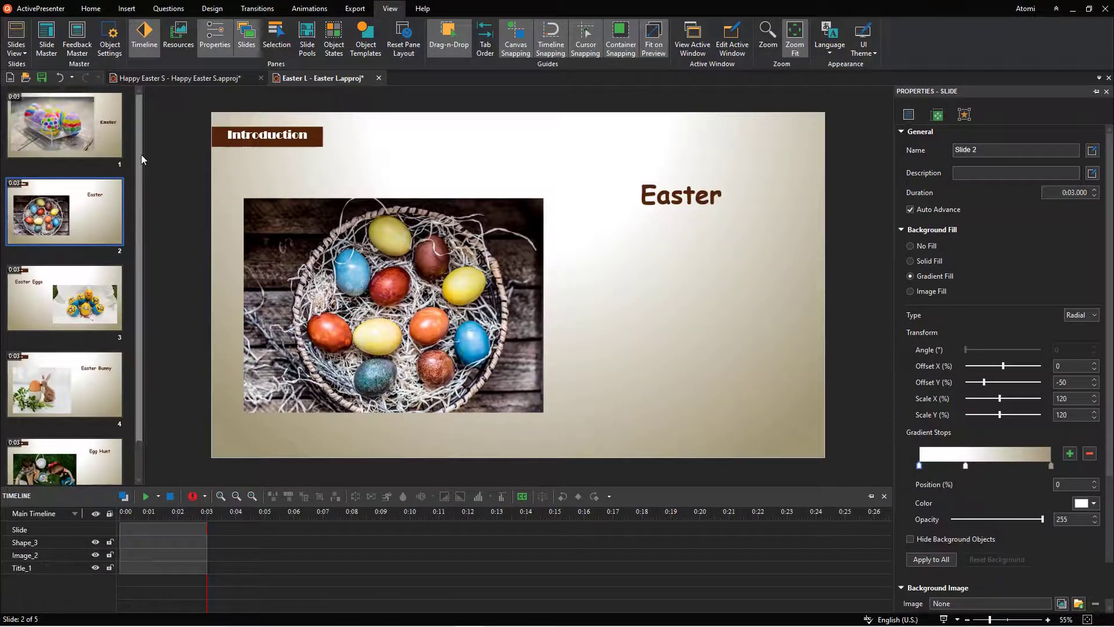